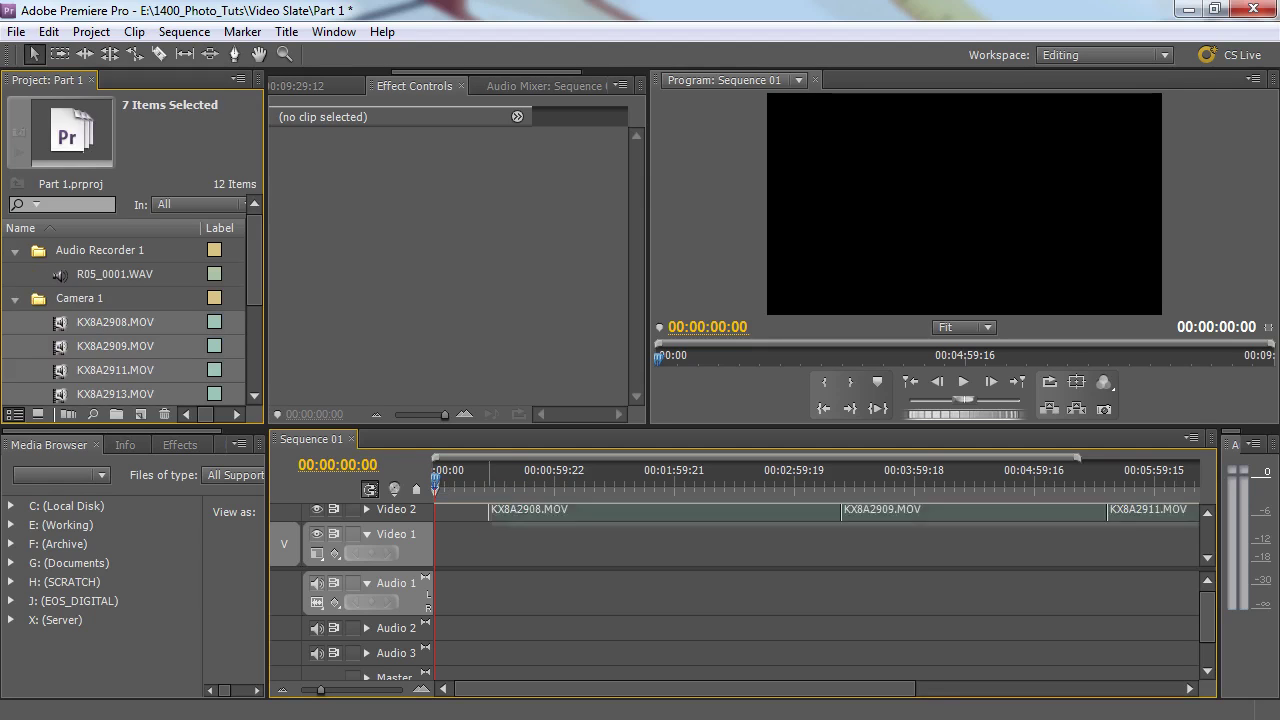
# Step: Place the KX8A camera clips in Sequence 01, fit the view, and play the opening to hear sync
pyautogui.moveTo(115, 345); pyautogui.dragTo(480, 545)
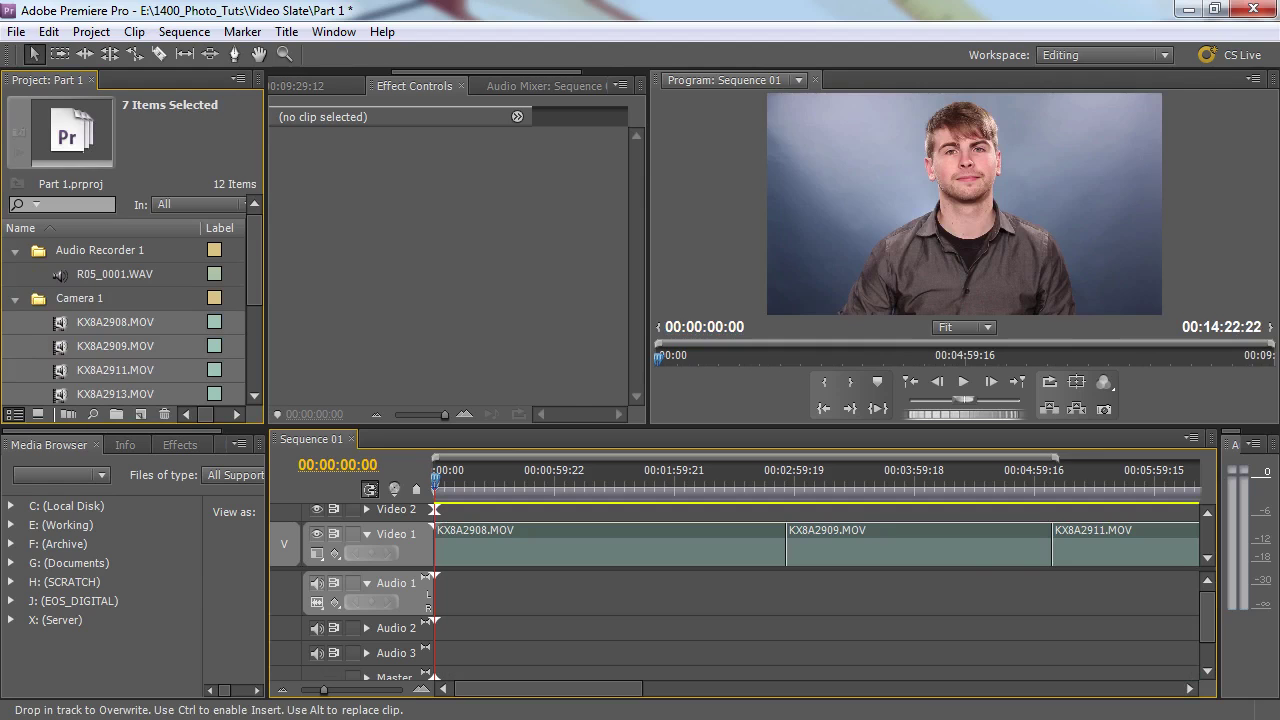
pyautogui.press('\\')
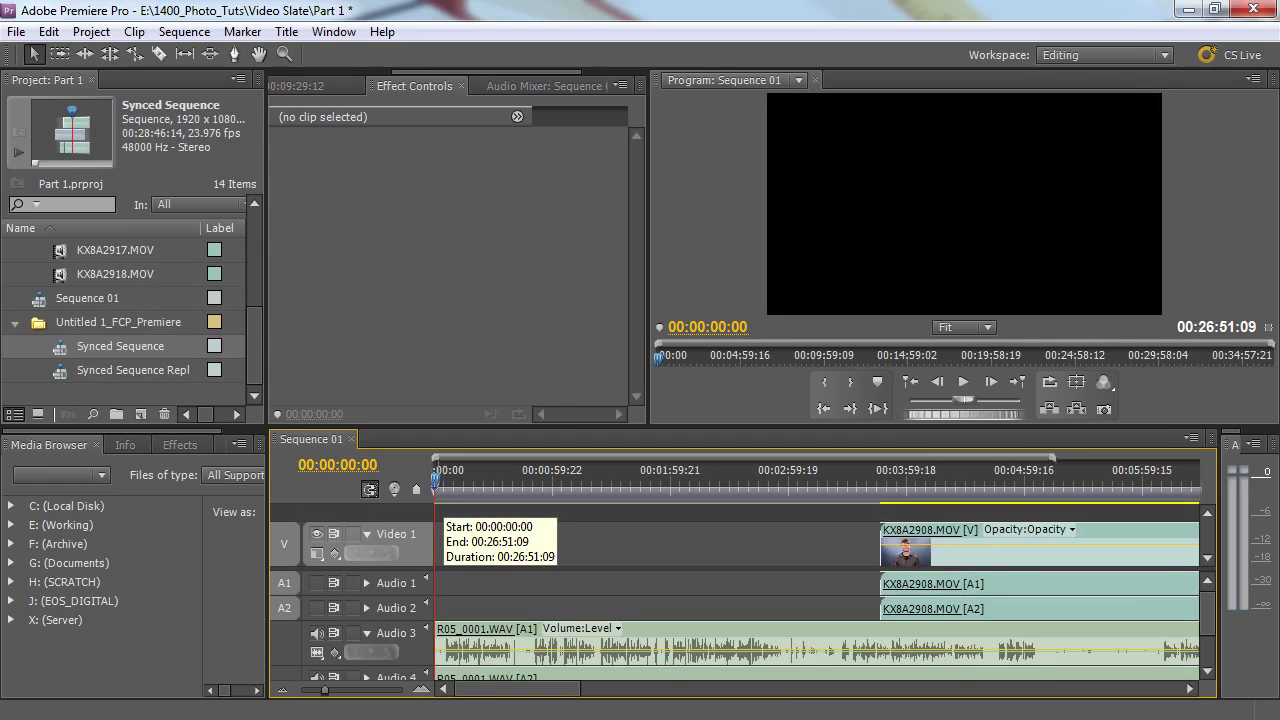
pyautogui.moveTo(436, 482); pyautogui.dragTo(442, 484)
pyautogui.press('space')
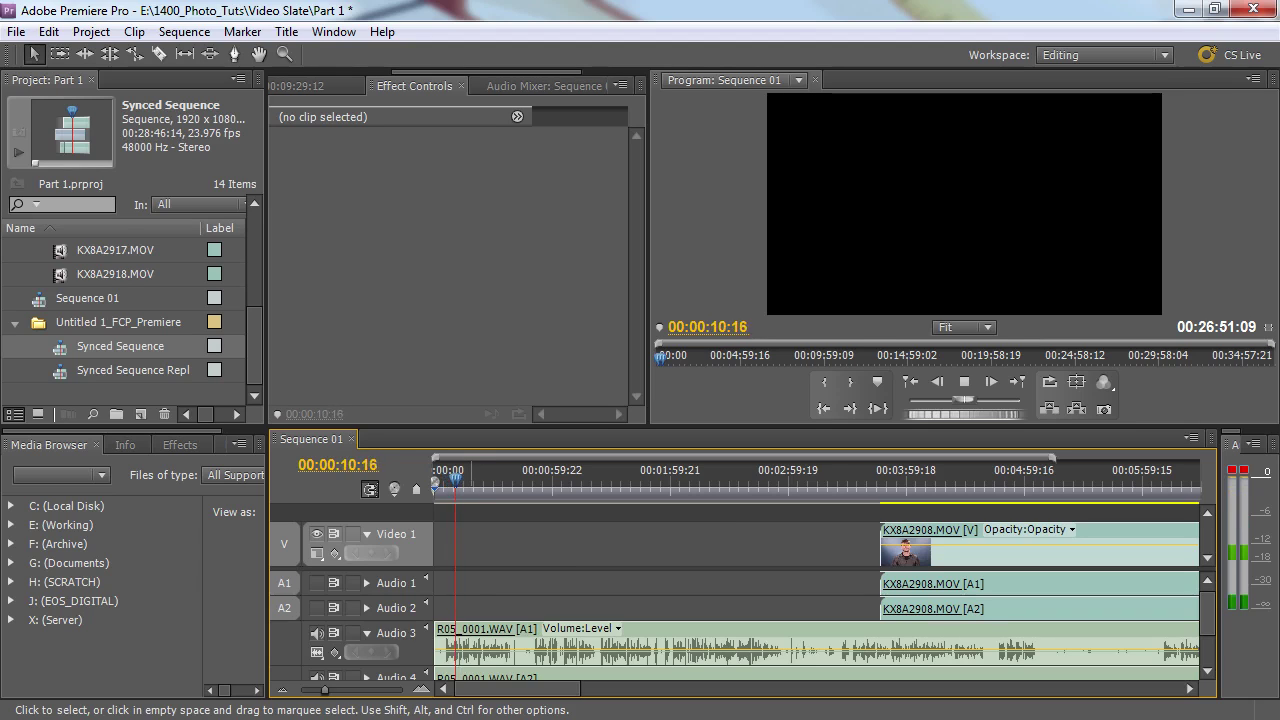
pyautogui.press('space')
# Step: Stop at 00:00:14:00, silence the Audio 3 WAV track, and zoom out to show every clip
pyautogui.press('j')
pyautogui.press('space')
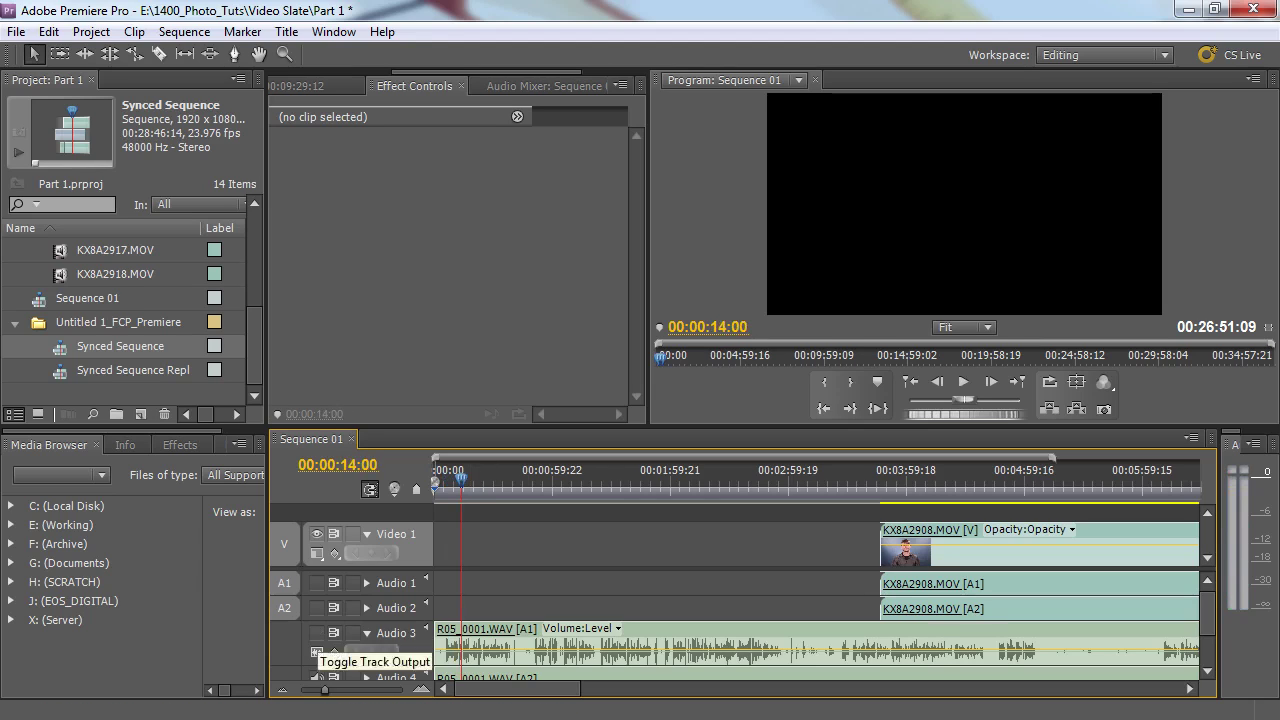
pyautogui.click(316, 632)
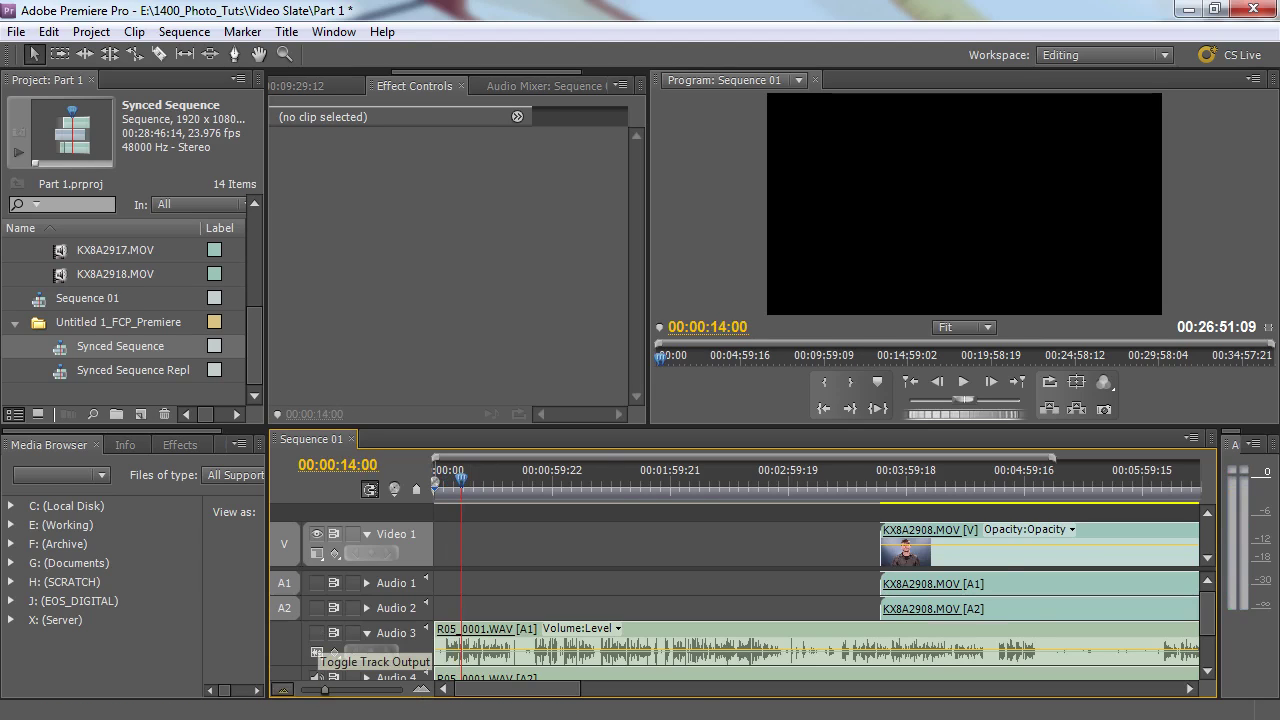
pyautogui.moveTo(323, 690); pyautogui.dragTo(312, 690)
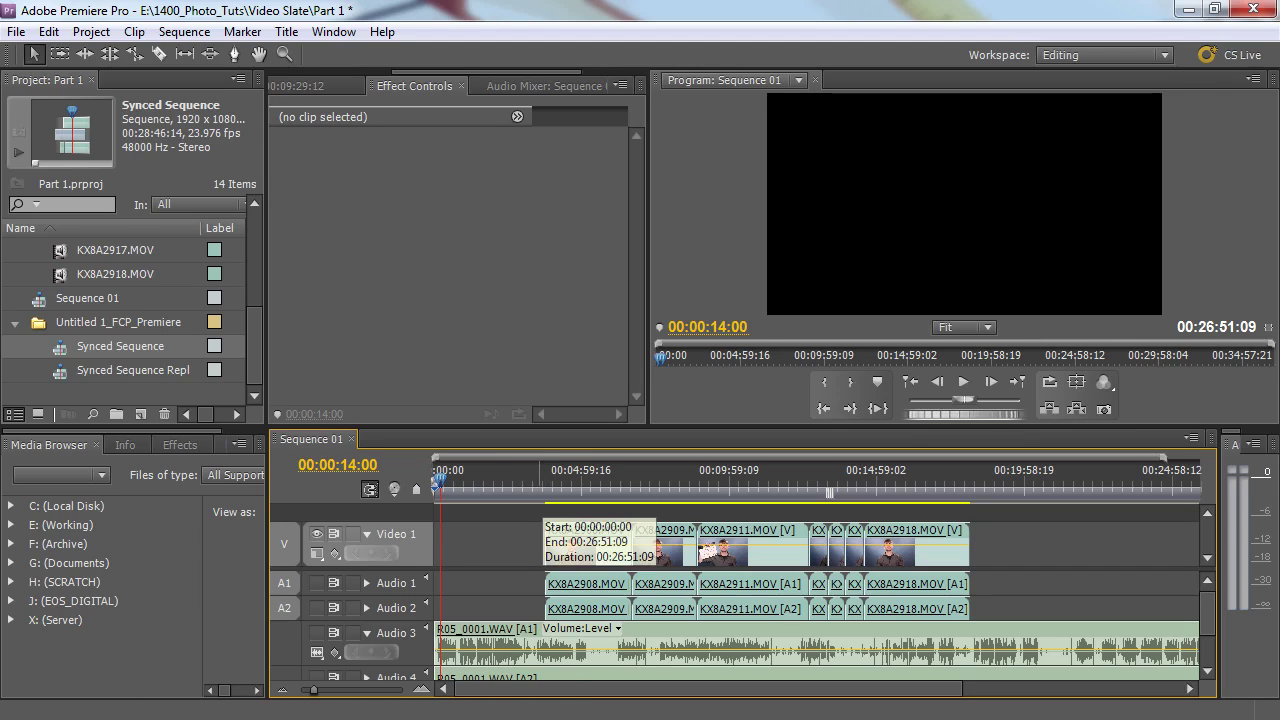
# Step: Scrub to about 00:03:45, expand Audio 1's waveform, and play to the slate clap near 00:03:56
pyautogui.moveTo(538, 488); pyautogui.dragTo(544, 488)
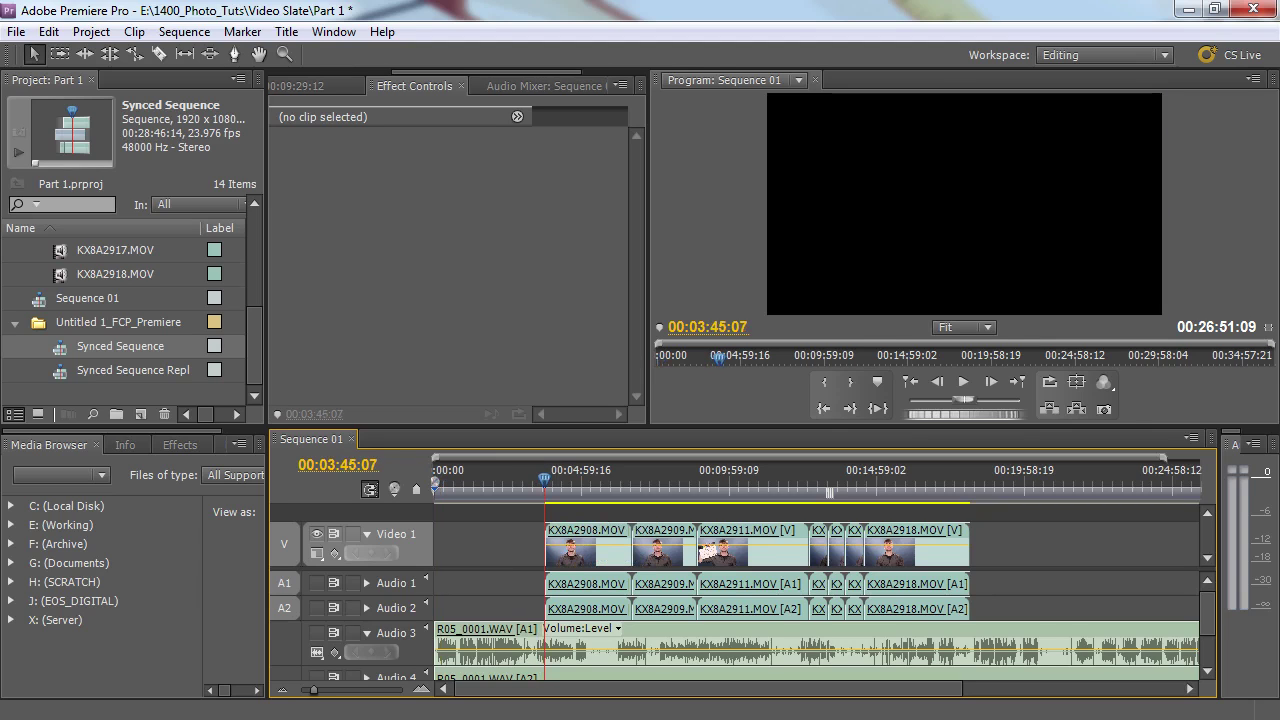
pyautogui.click(366, 583)
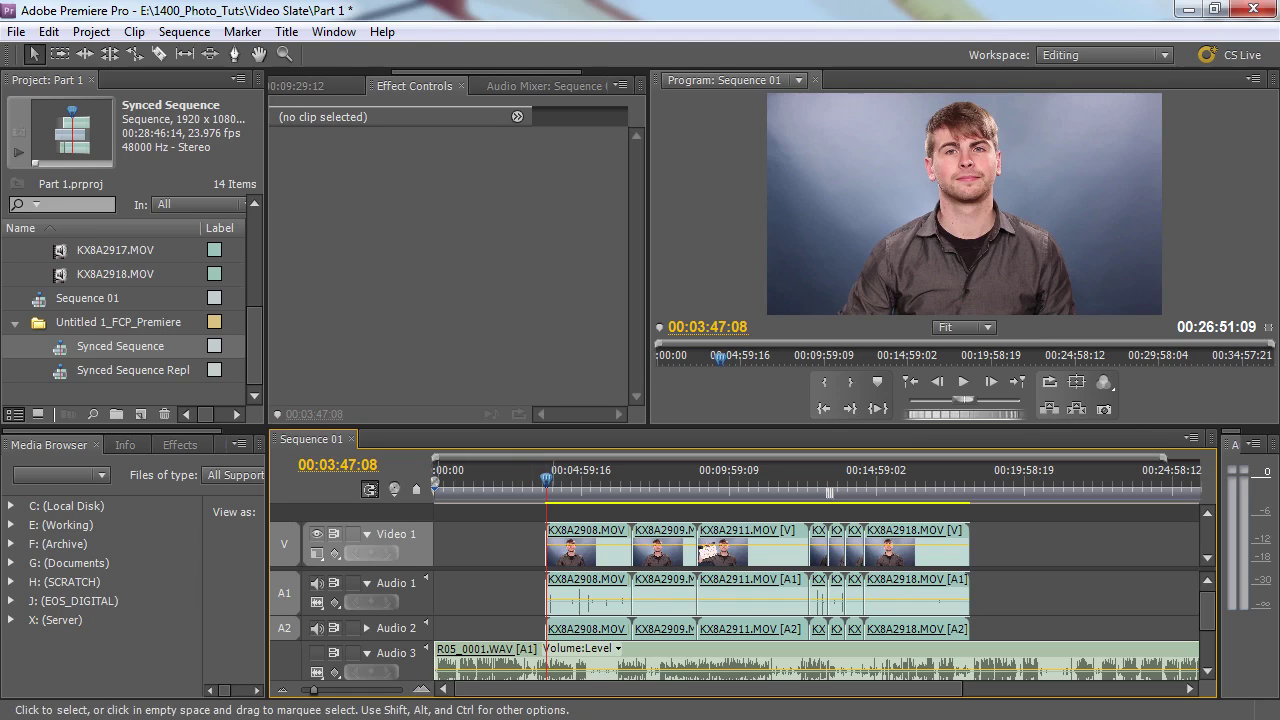
pyautogui.press('space')
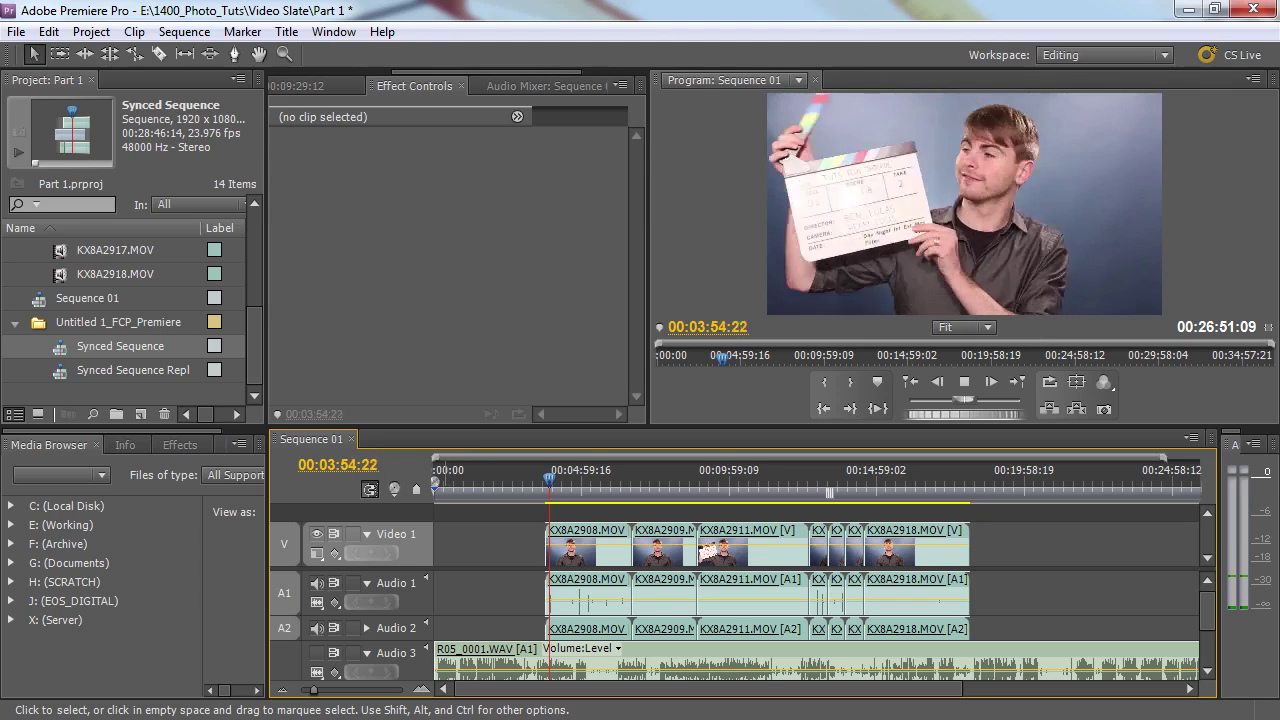
pyautogui.press('space')
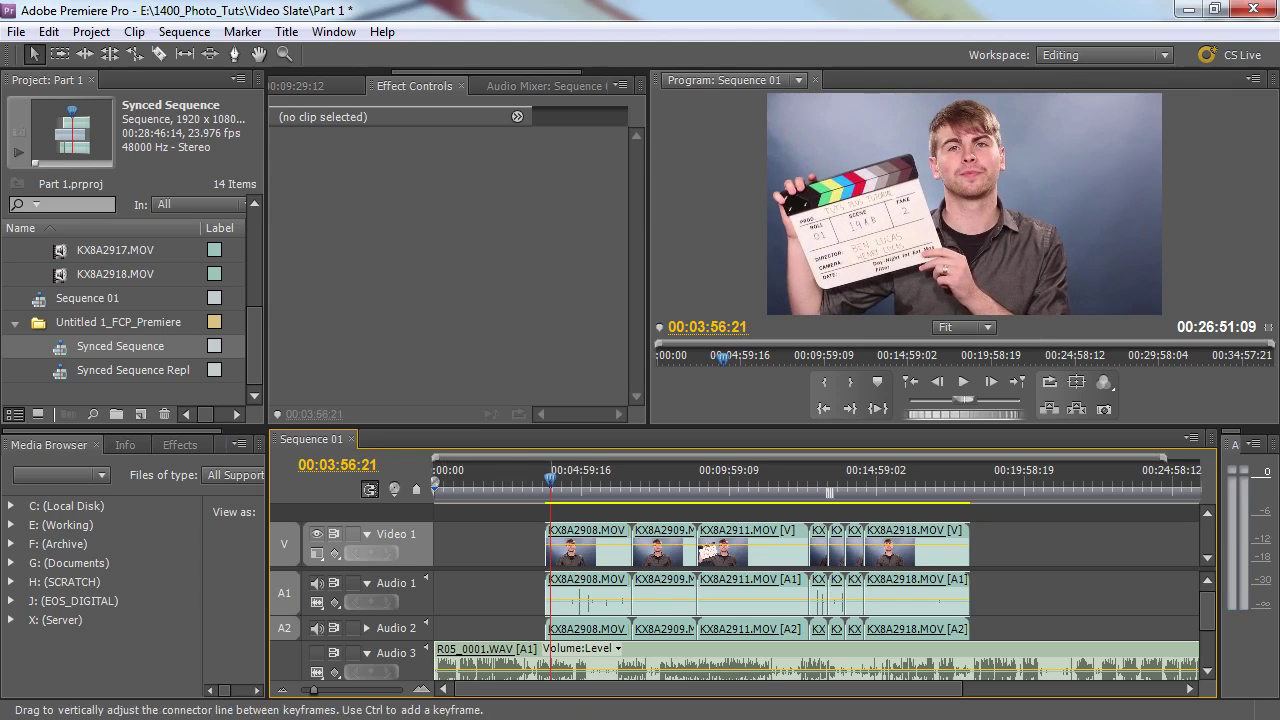
# Step: Move KX8A2908.MOV to the sequence start and scrub back to the slate around 8 seconds
pyautogui.moveTo(588, 548); pyautogui.dragTo(476, 548)
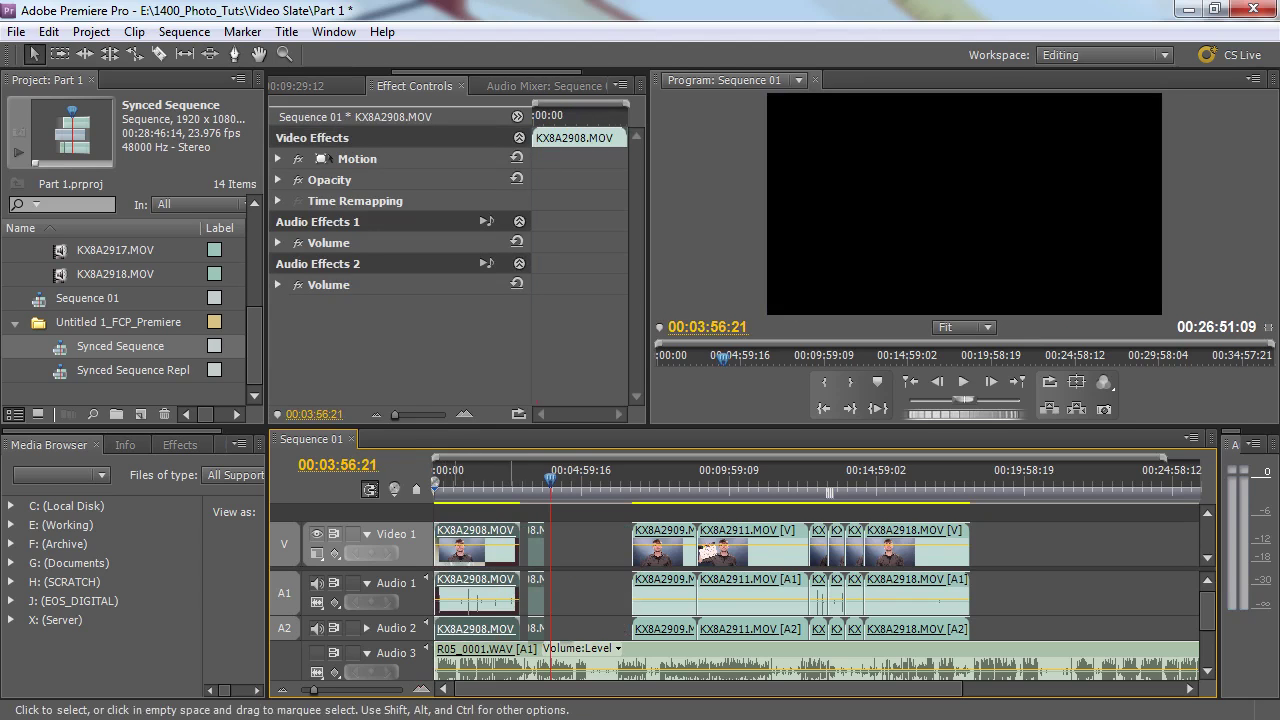
pyautogui.moveTo(549, 478); pyautogui.dragTo(440, 480)
pyautogui.click(421, 688)
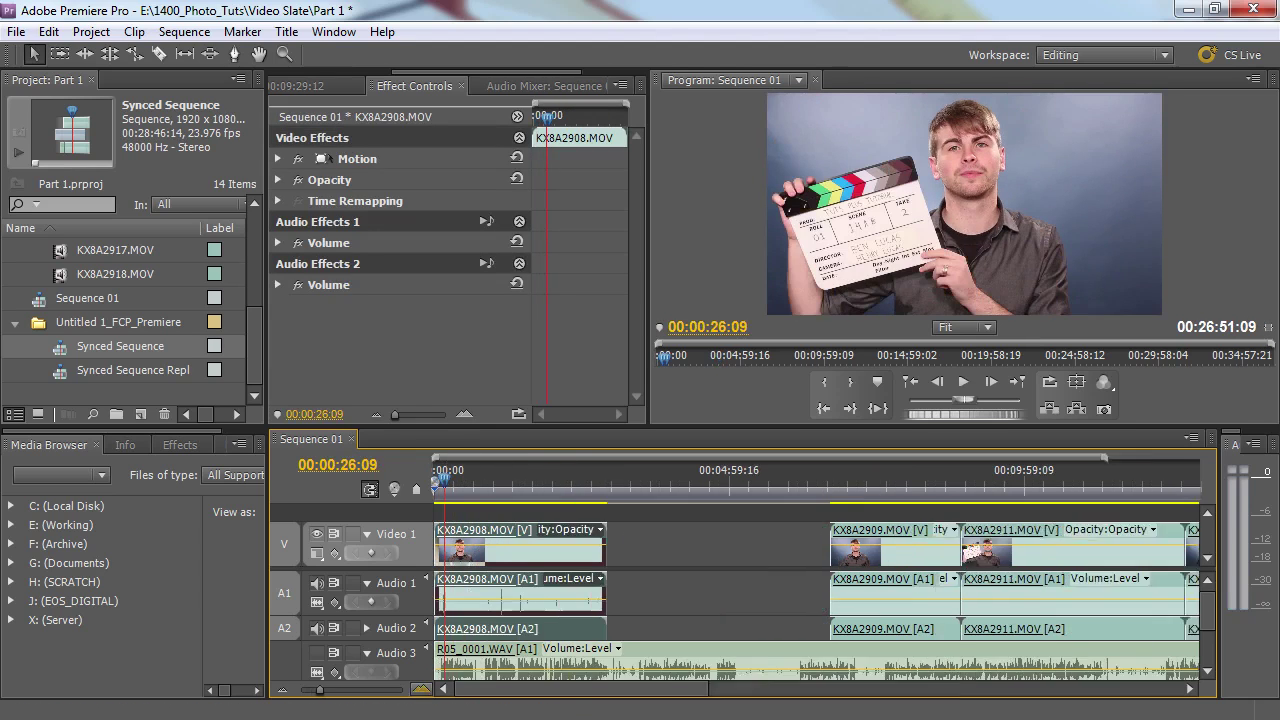
pyautogui.click(565, 478)
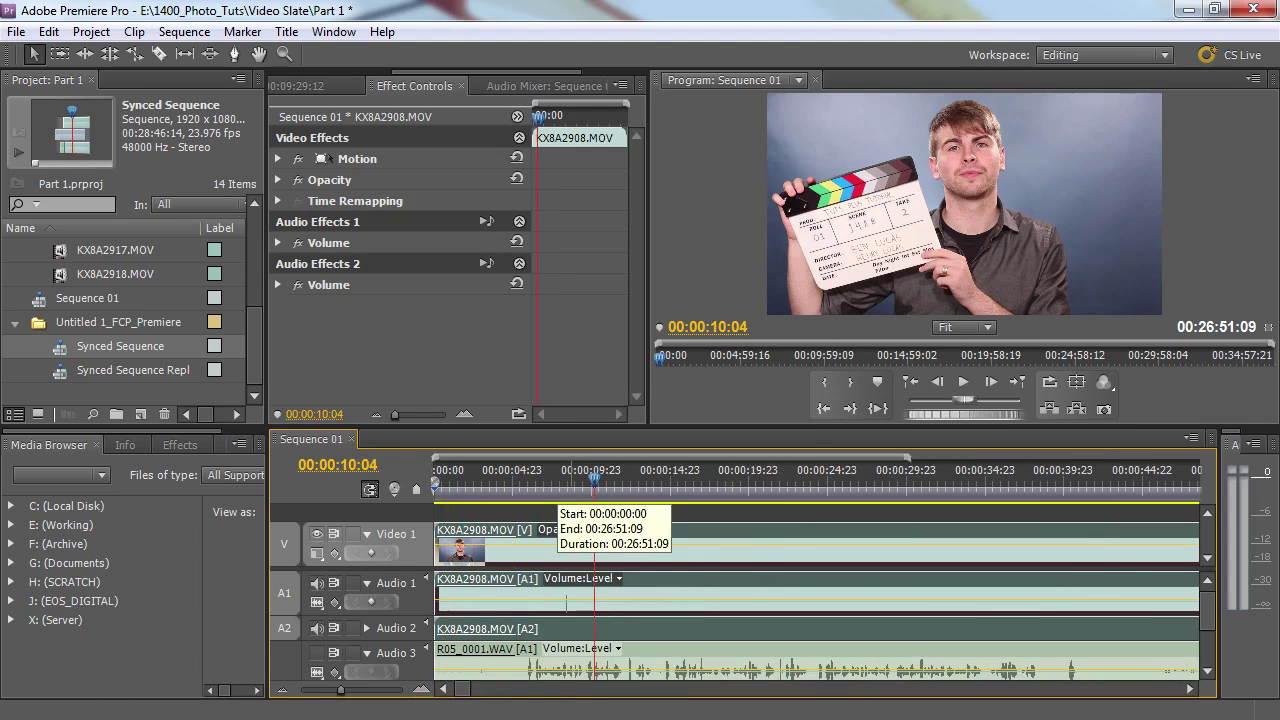
pyautogui.press('space')
pyautogui.moveTo(592, 480); pyautogui.dragTo(565, 480)
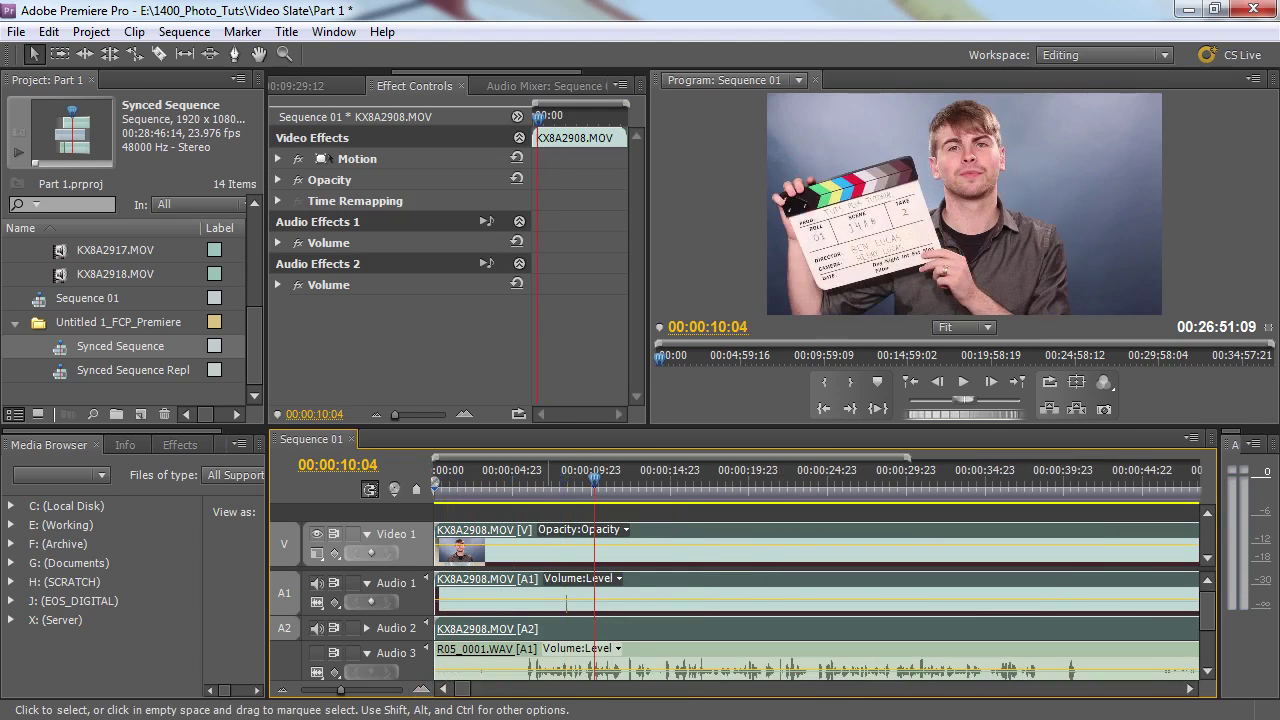
# Step: Step frame by frame around the clap, zooming closer, to settle on 00:00:08:07
pyautogui.press('Right')
pyautogui.press('Right')
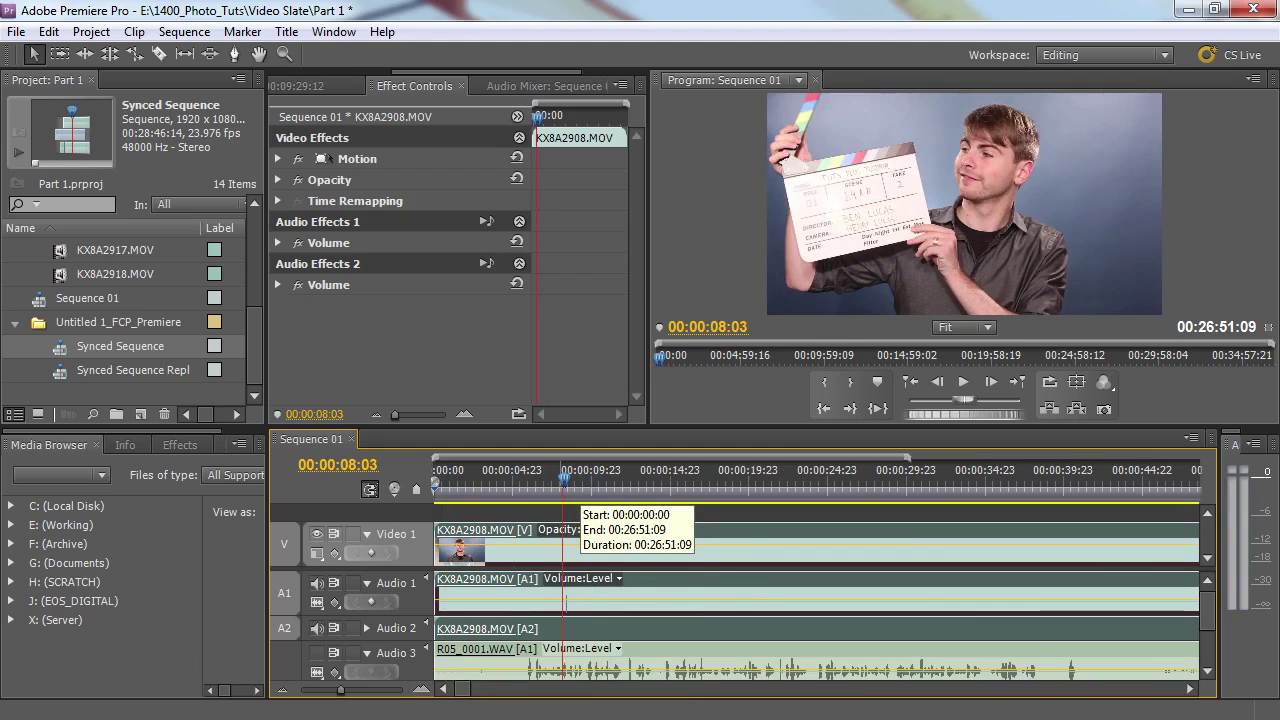
pyautogui.press('Left')
pyautogui.press('Left')
pyautogui.press('Left')
pyautogui.press('Right')
pyautogui.press('Right')
pyautogui.press('Right')
pyautogui.press('Left')
pyautogui.press('Right')
pyautogui.press('Left')
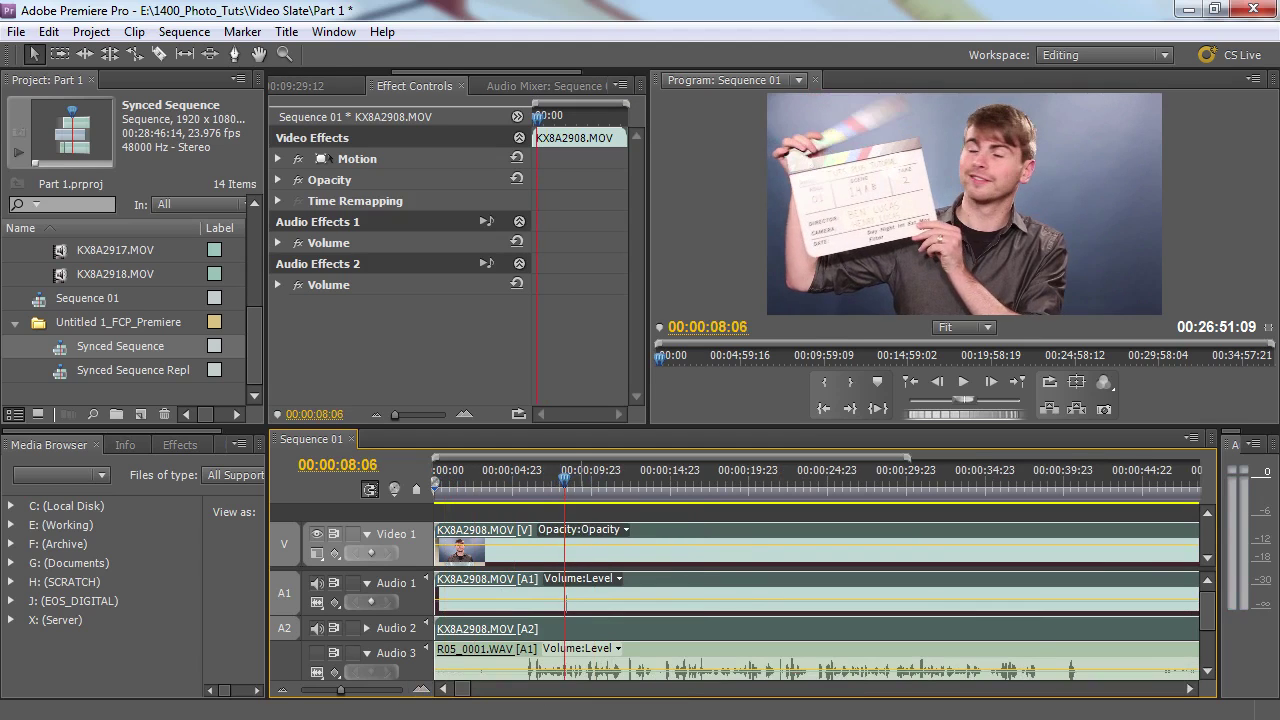
pyautogui.press('Right')
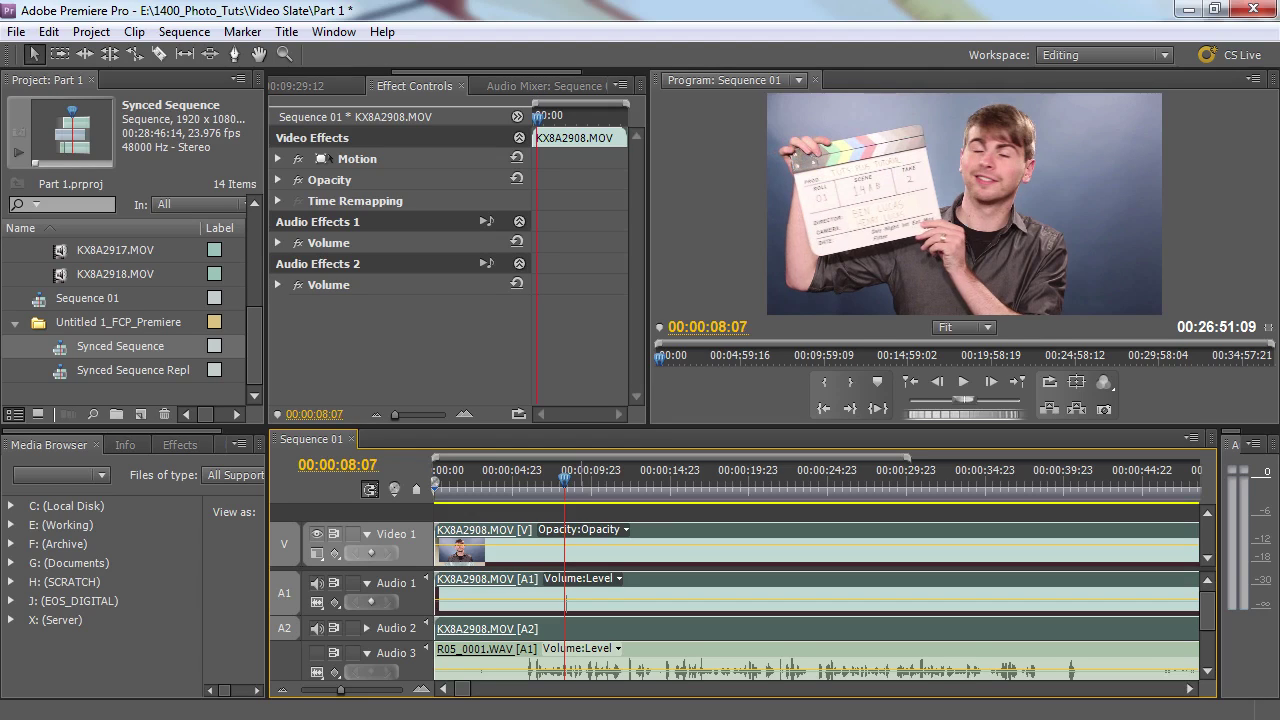
pyautogui.press('=')
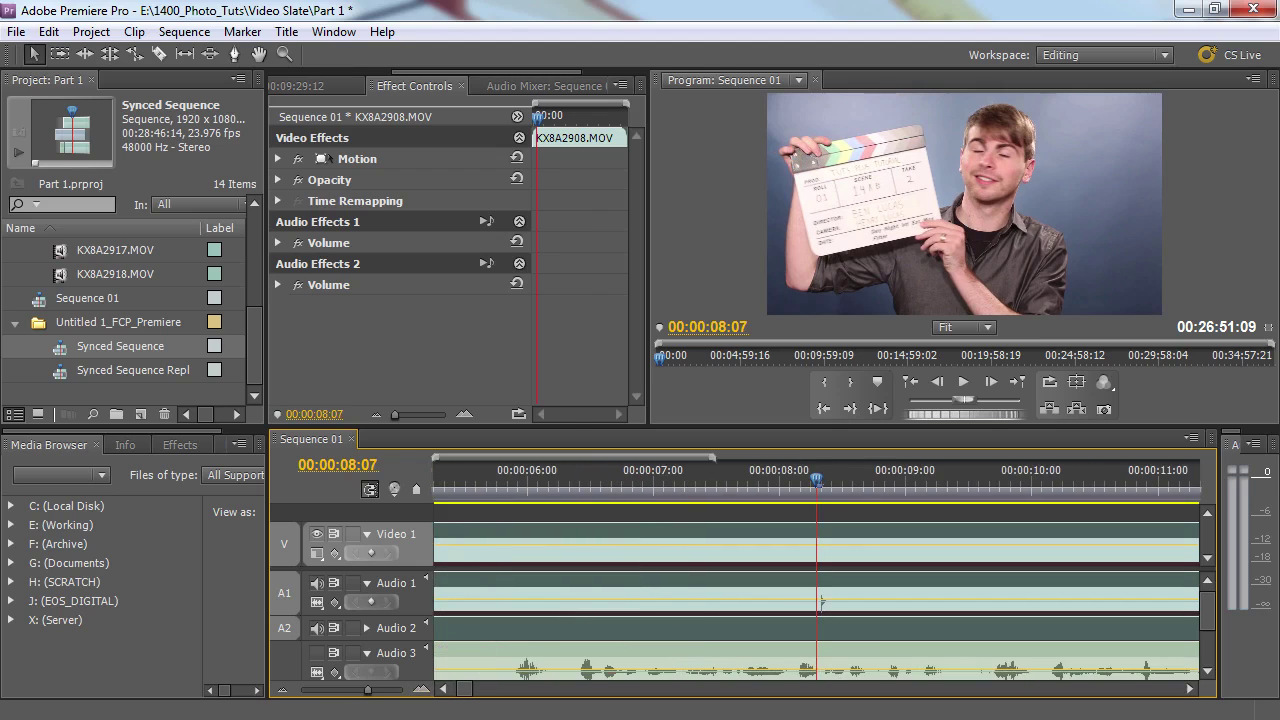
pyautogui.press('=')
pyautogui.press('Left')
pyautogui.press('Right')
pyautogui.press('Left')
pyautogui.press('Right')
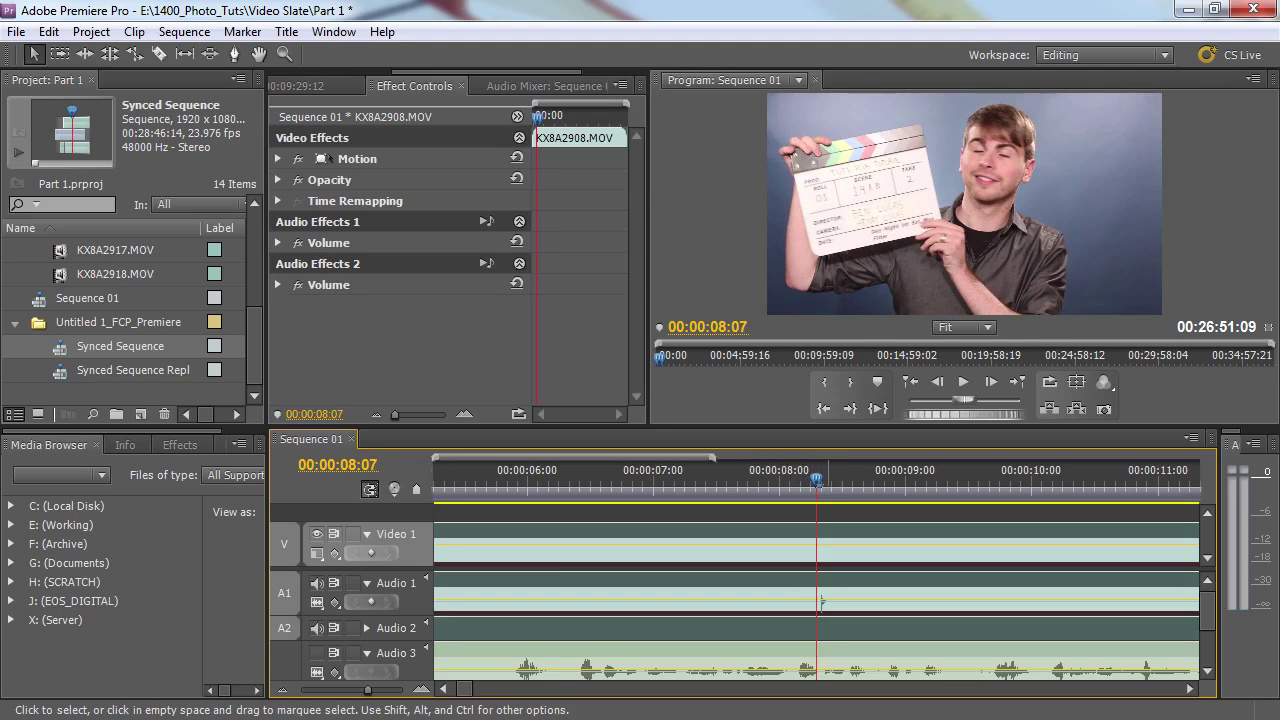
# Step: Recheck the clap between frames 00:00:08:06 and 00:00:08:07, then view the sequence from its start
pyautogui.press('Left')
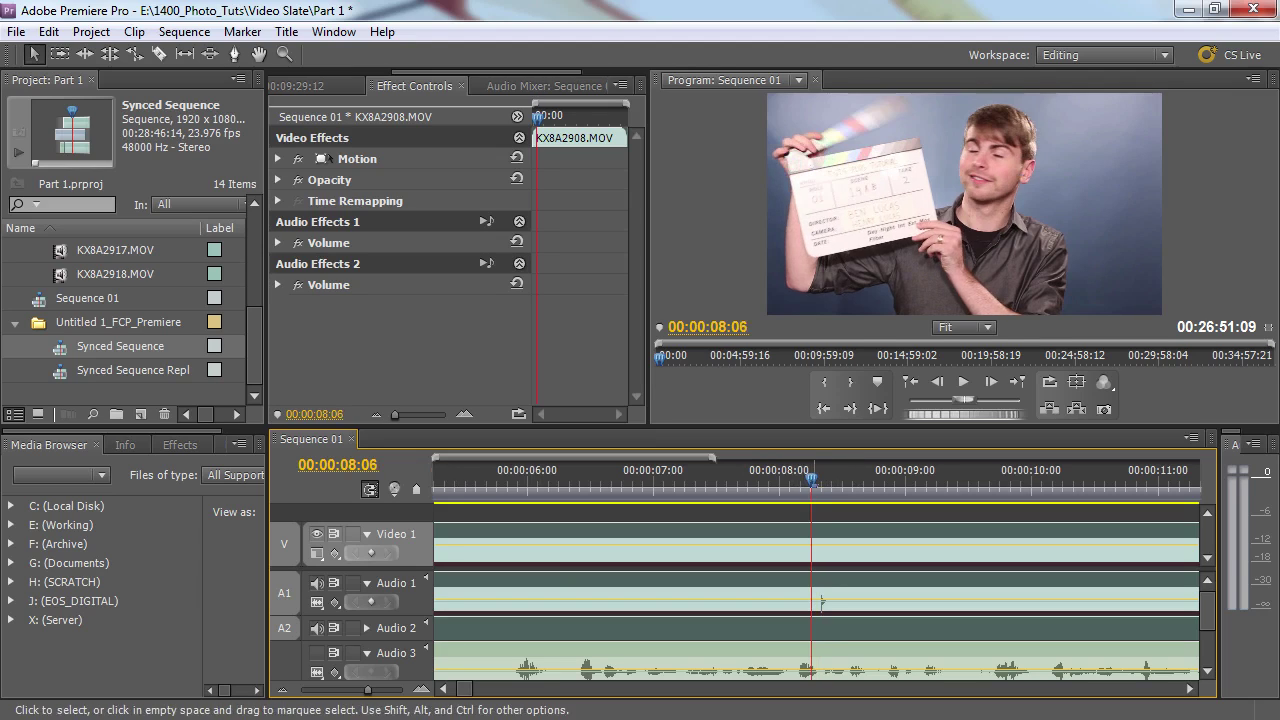
pyautogui.press('Right')
pyautogui.press('Left')
pyautogui.press('Right')
pyautogui.press('=')
pyautogui.click(282, 689)
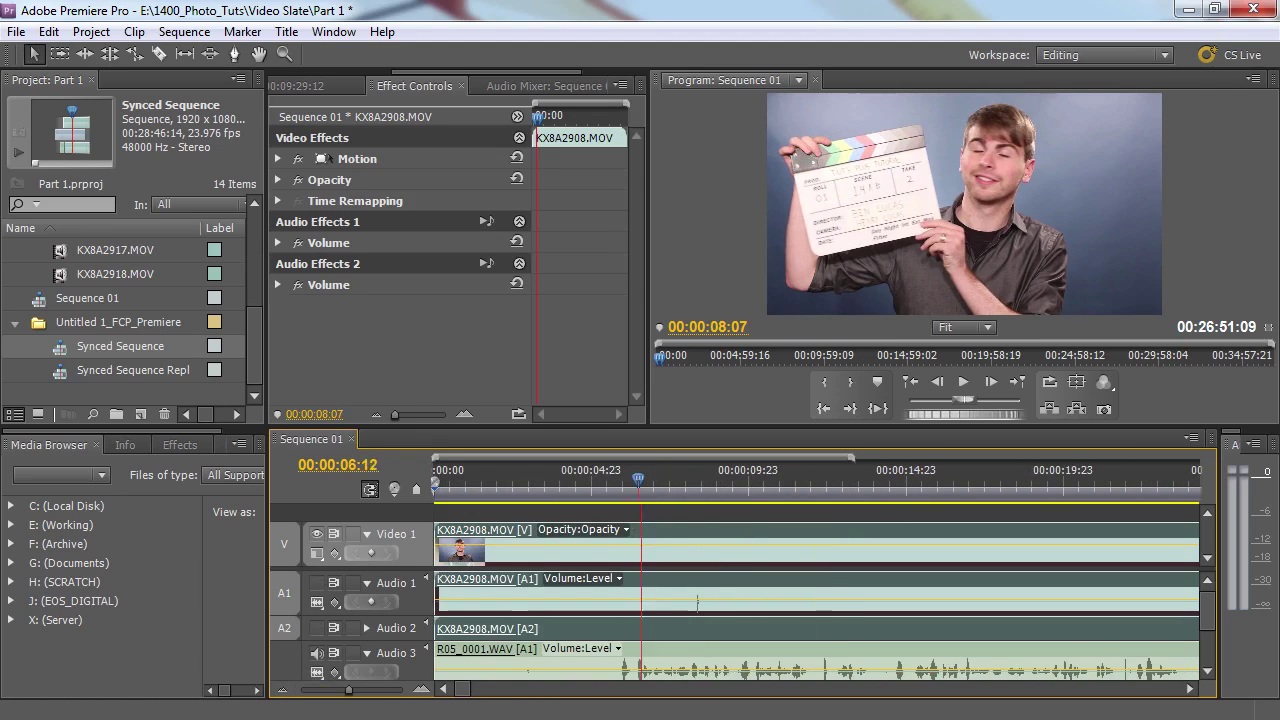
# Step: Play through the slate section with J and L, stopping at 00:00:12:16
pyautogui.press('j')
pyautogui.press('l')
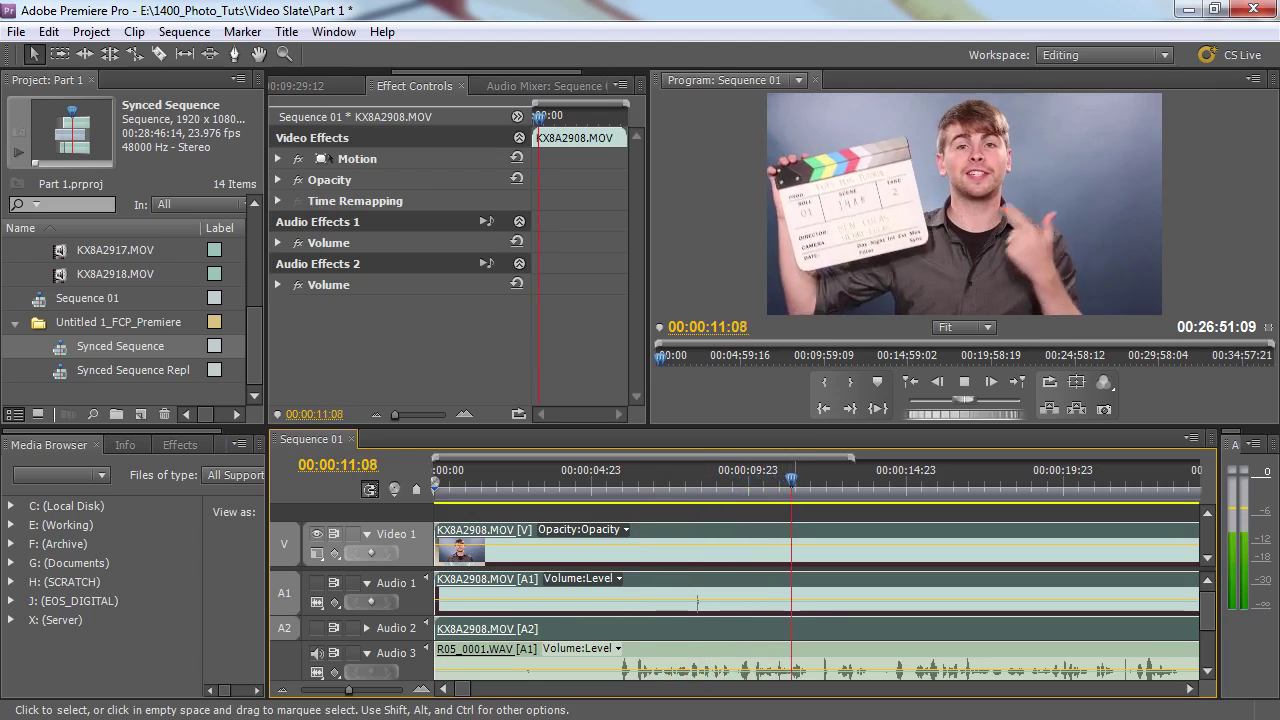
pyautogui.press('j')
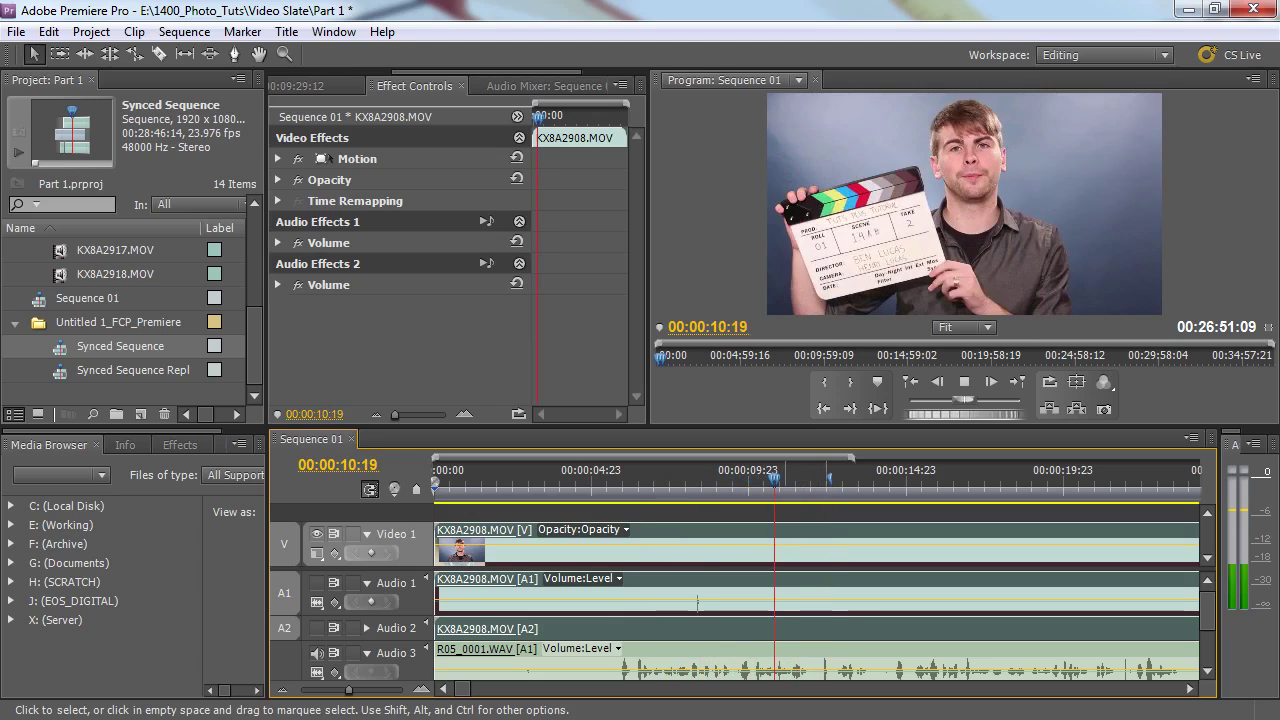
pyautogui.click(830, 478)
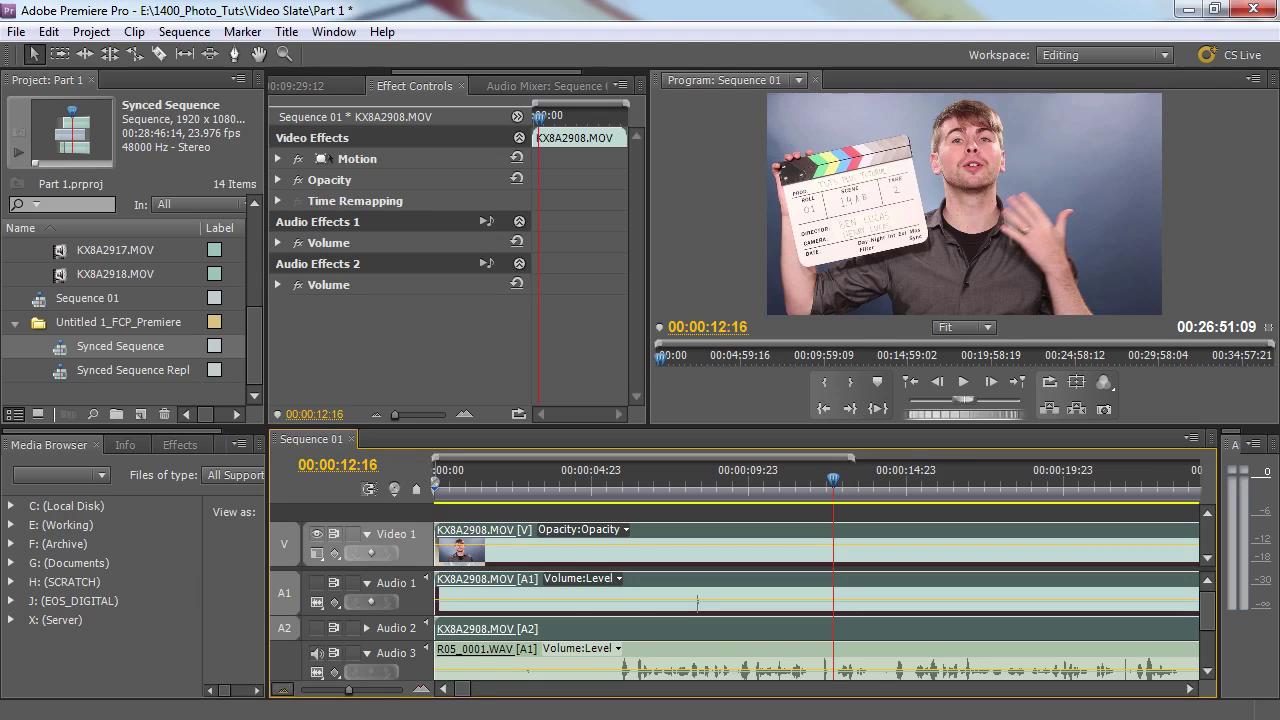
# Step: Slide KX8A2908.MOV later so it starts about four seconds in, then zoom in around the slate
pyautogui.click(282, 689)
pyautogui.click(282, 689)
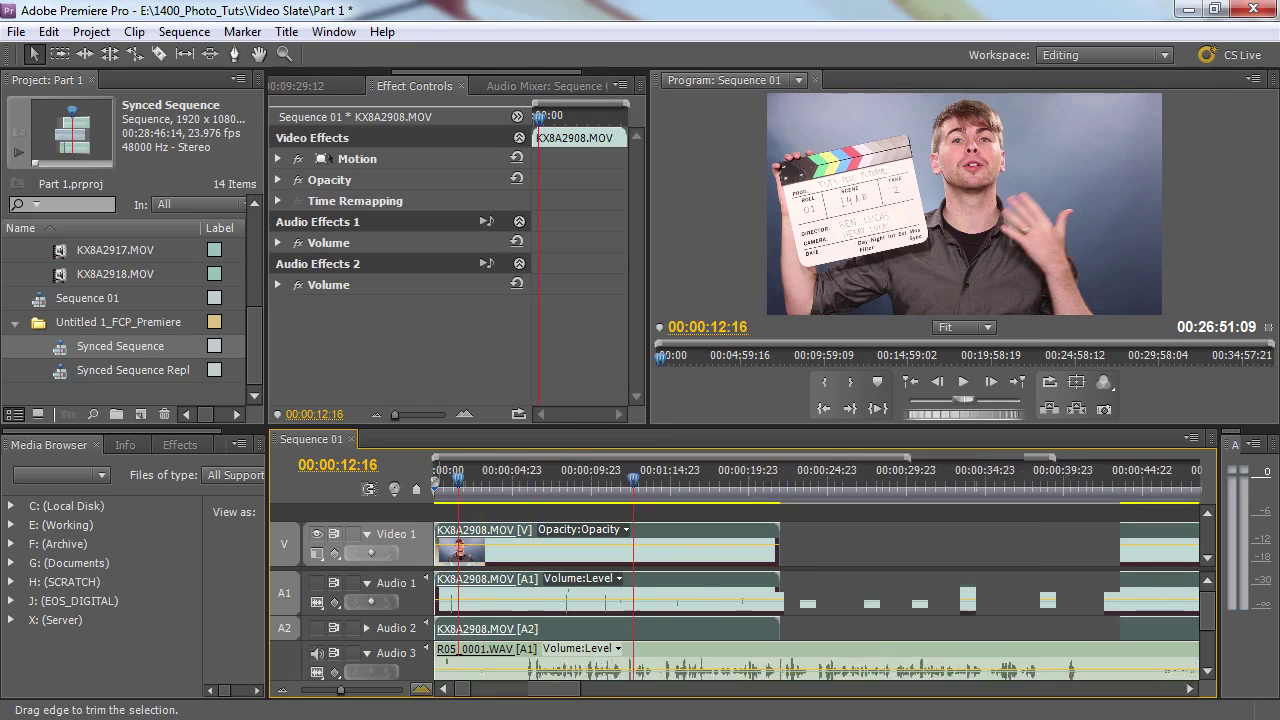
pyautogui.press('=')
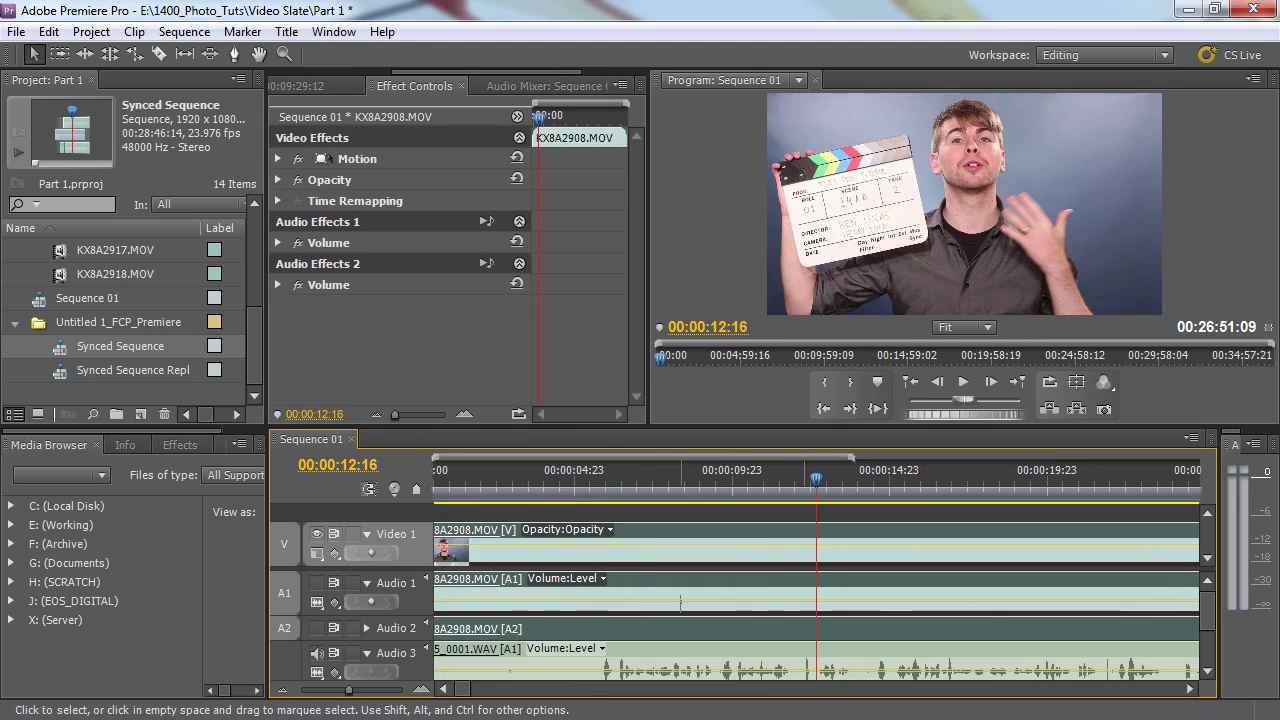
pyautogui.moveTo(680, 600)
pyautogui.mouseDown()
pyautogui.moveTo(694, 600)
pyautogui.moveTo(680, 600)
pyautogui.mouseUp()
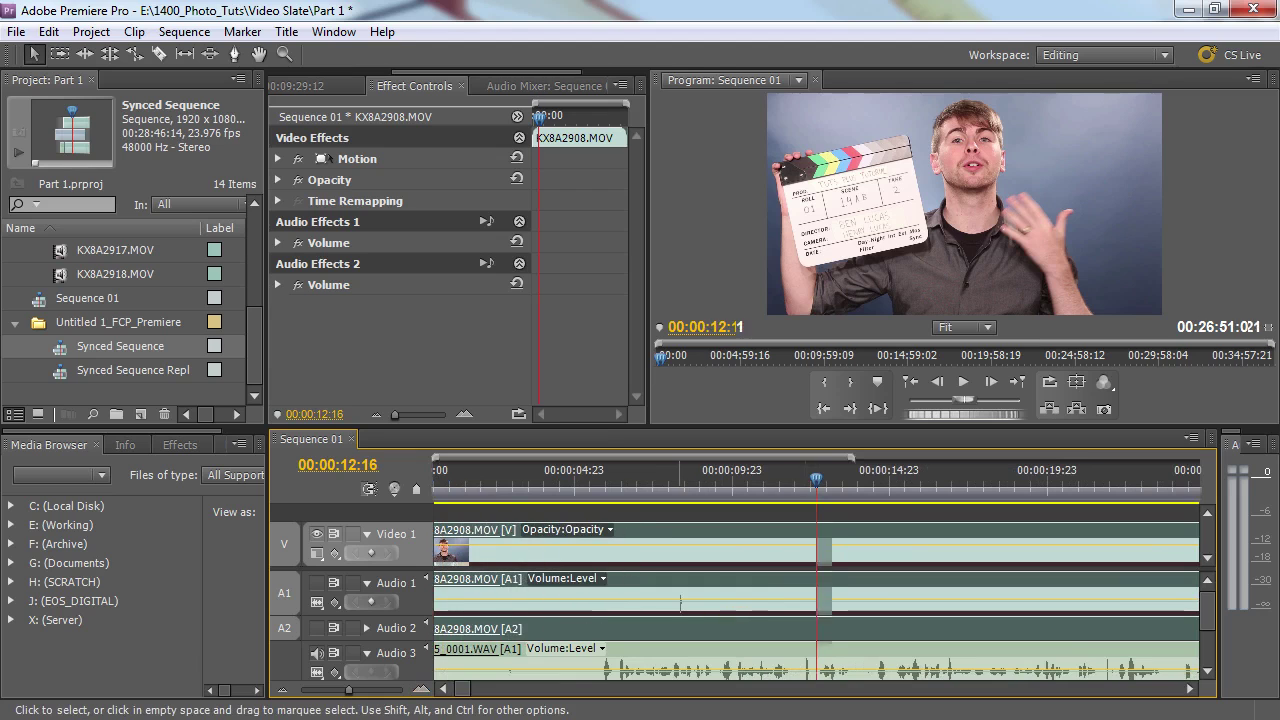
pyautogui.press('=')
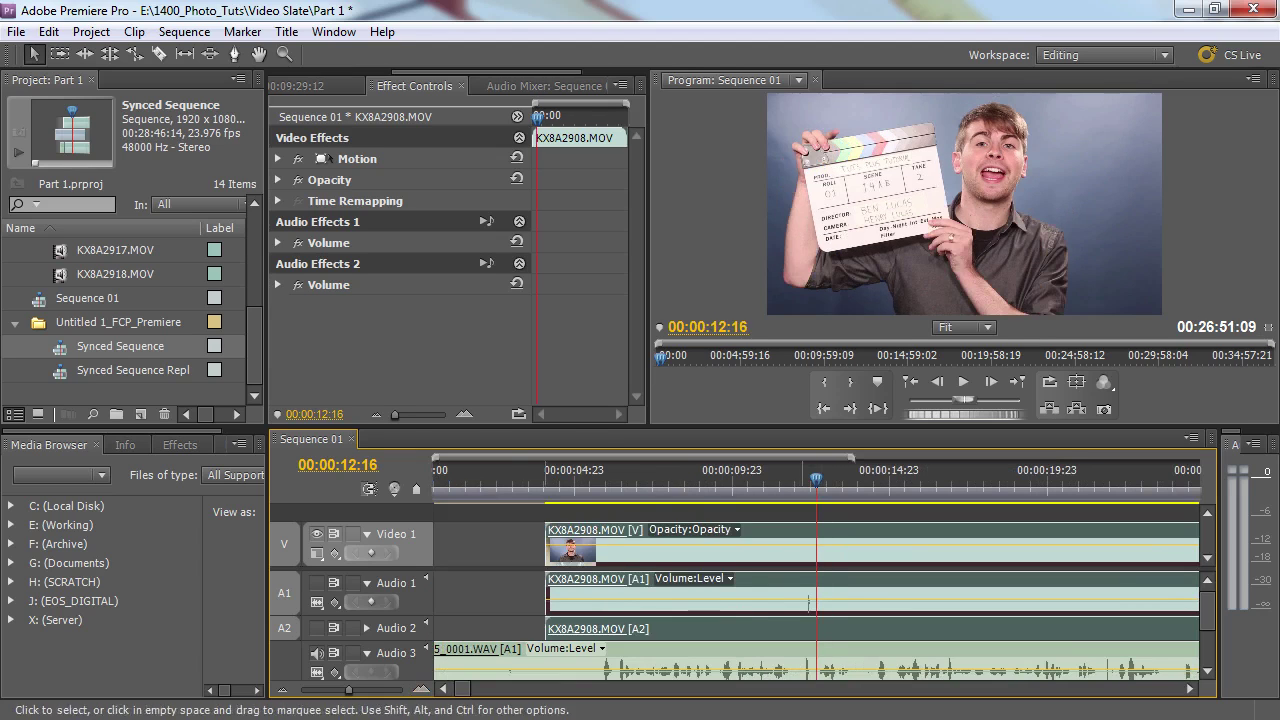
pyautogui.press('=')
pyautogui.press('=')
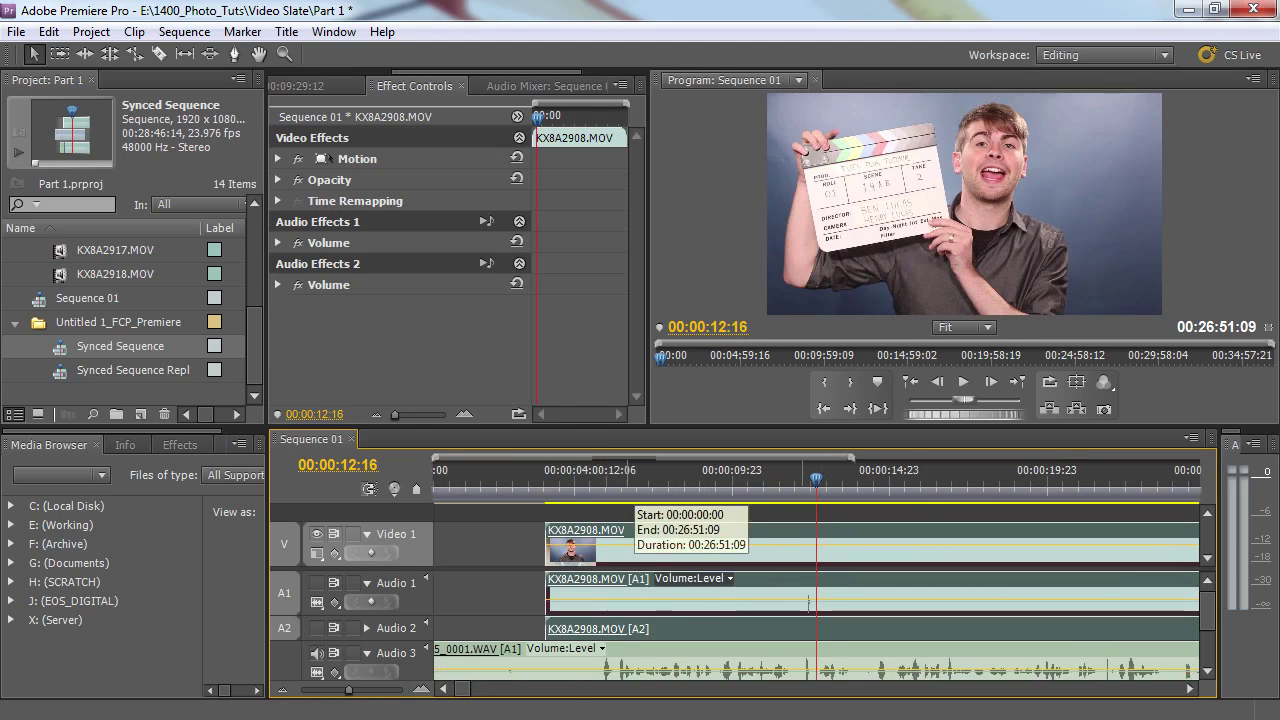
pyautogui.press('=')
# Step: Step frame by frame through the slate closing, parking the playhead at 00:00:12:06
pyautogui.press('Left')
pyautogui.press('Left')
pyautogui.press('Right')
pyautogui.press('Right')
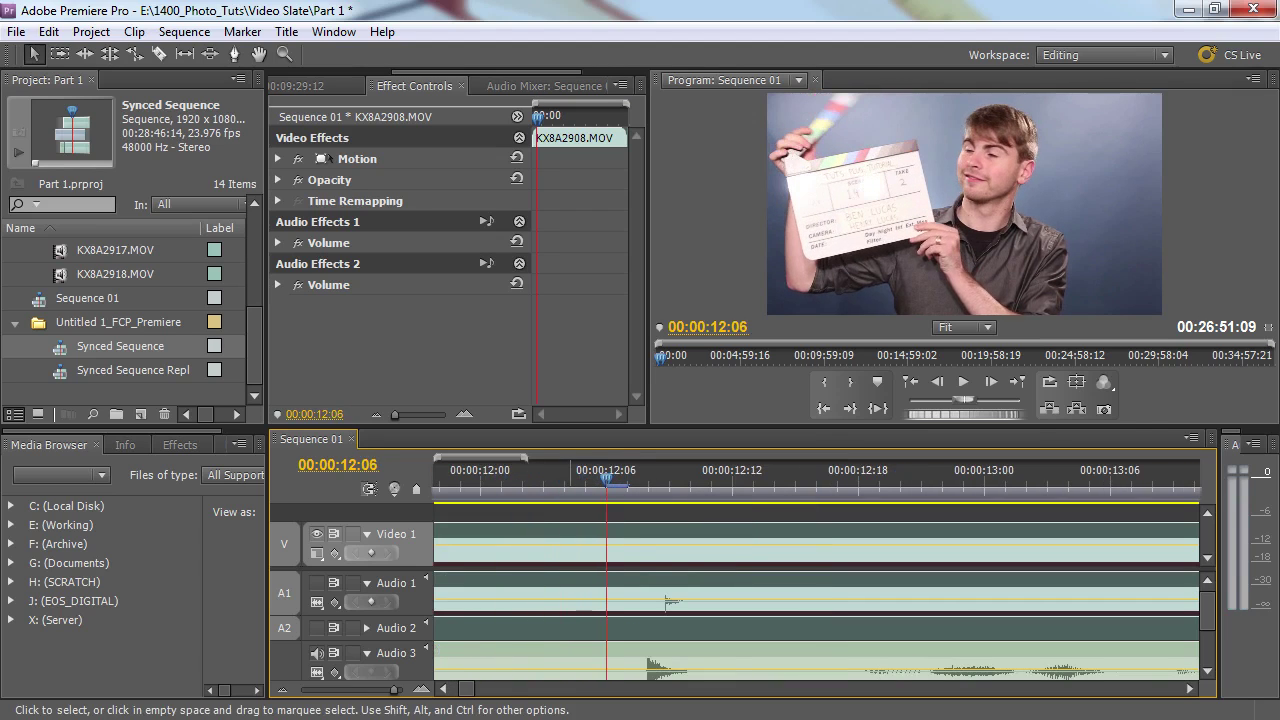
pyautogui.press('Right')
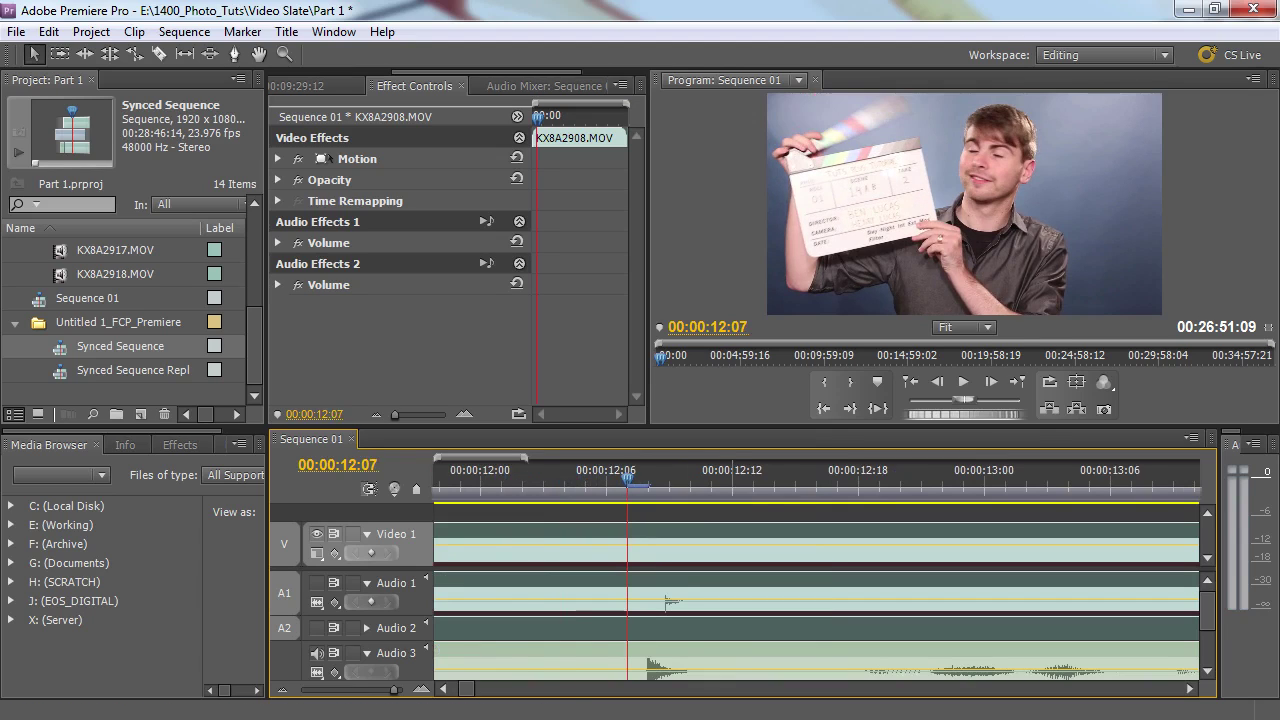
pyautogui.press('Right')
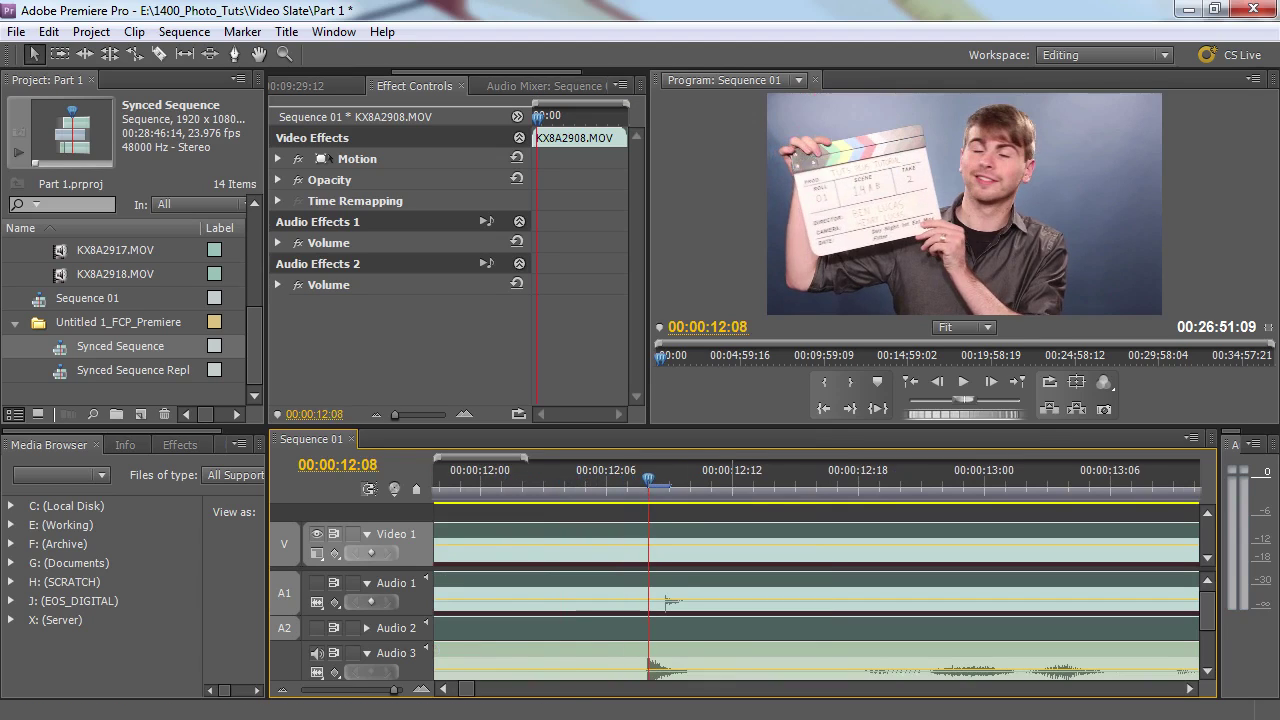
pyautogui.press('Left')
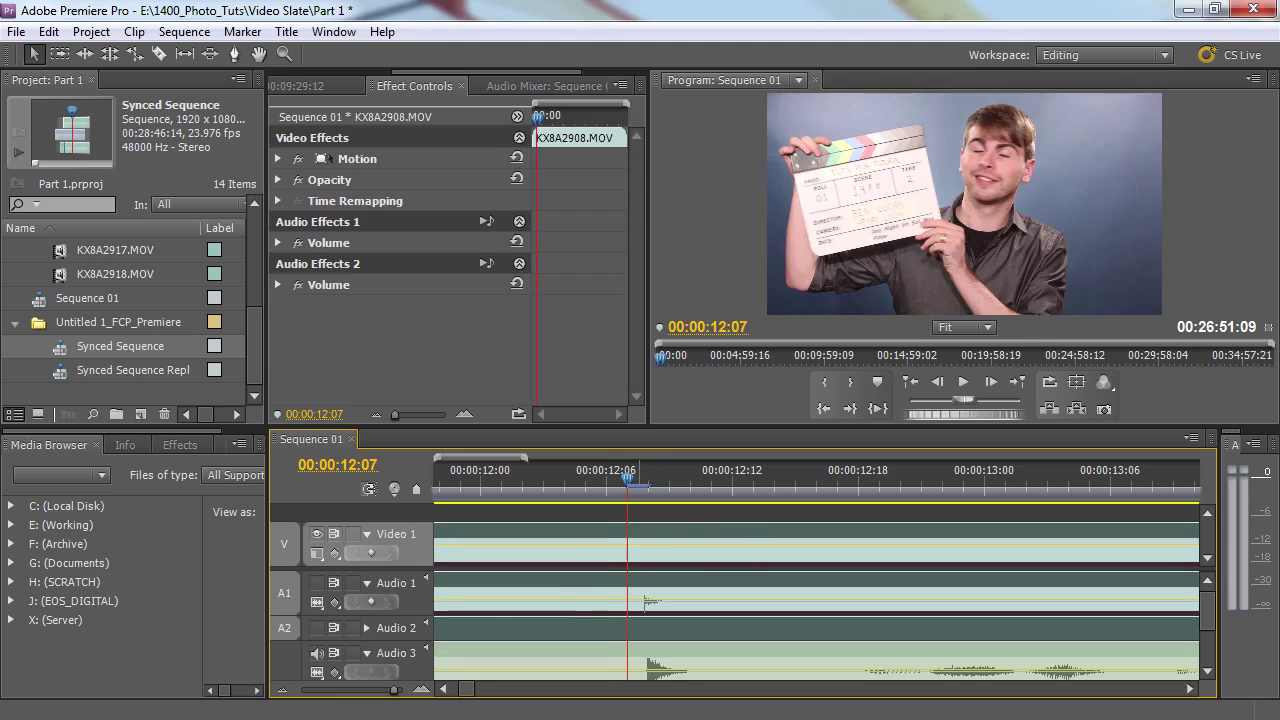
pyautogui.press('Left')
pyautogui.press('Right')
pyautogui.press('Left')
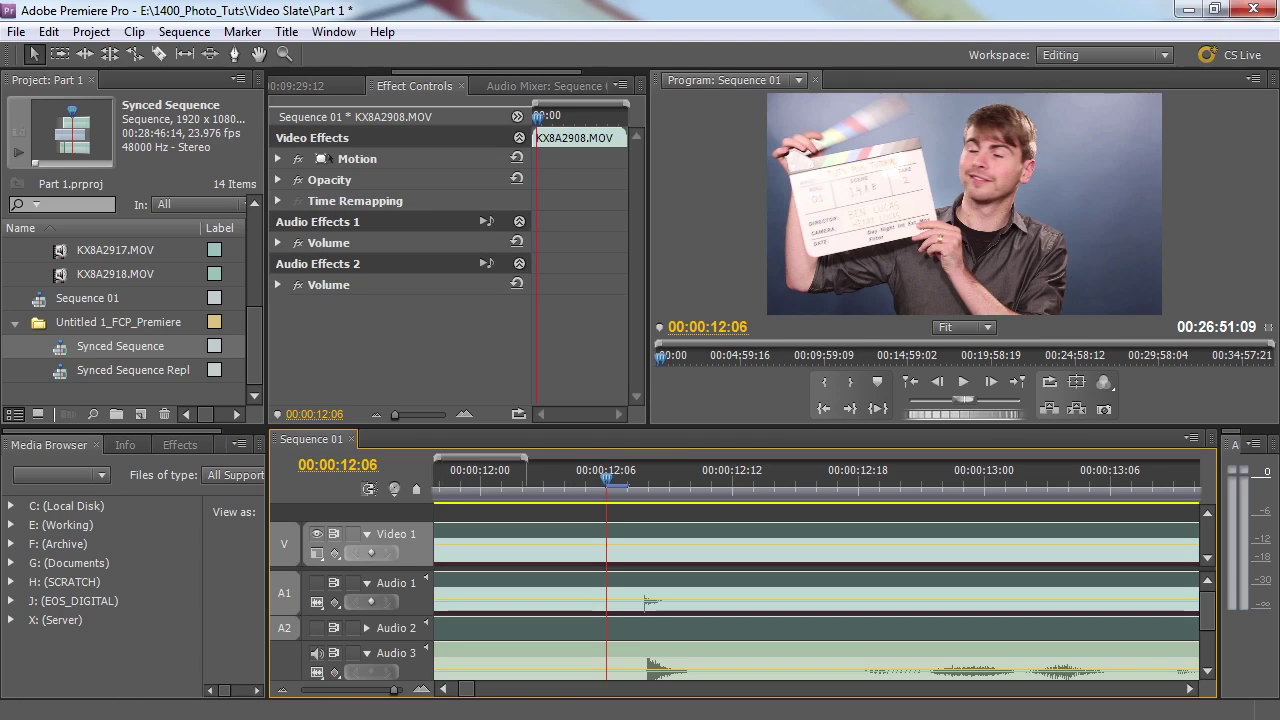
# Step: Unmute the camera audio tracks and play backward around the slate to listen
pyautogui.keyDown('shift'); pyautogui.click(317, 583); pyautogui.keyUp('shift')
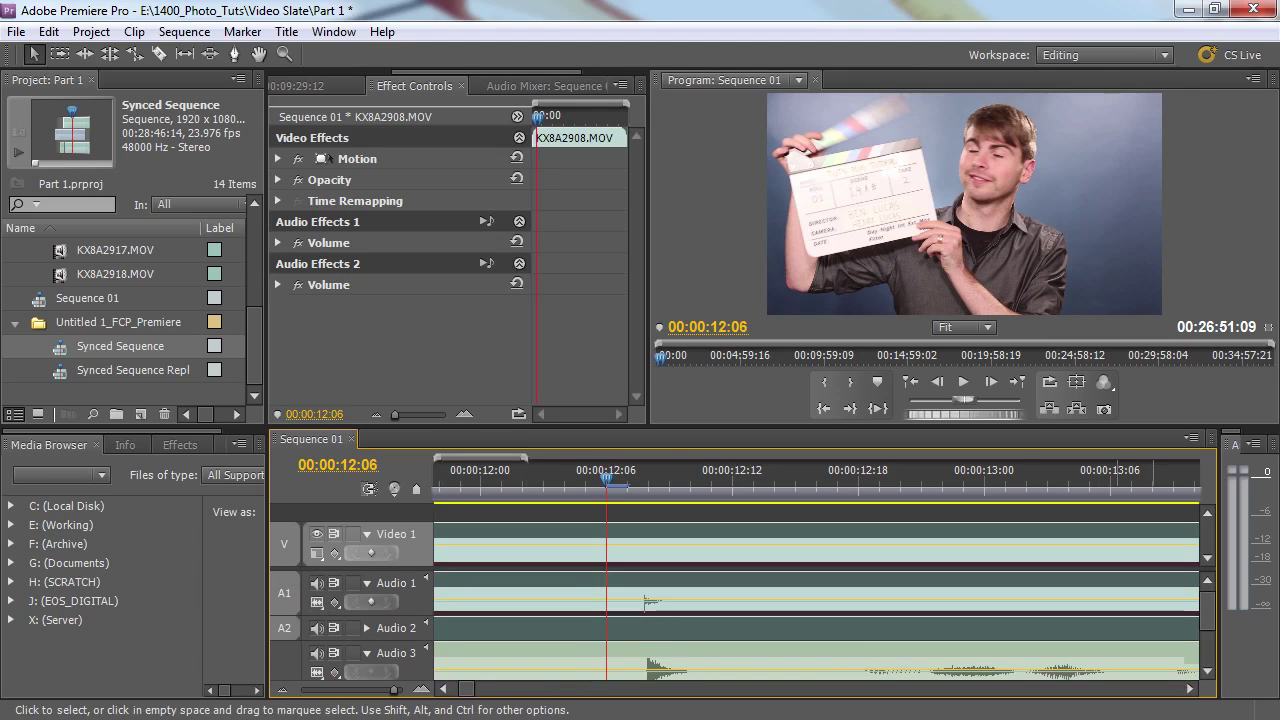
pyautogui.scroll(-2, 800, 620)
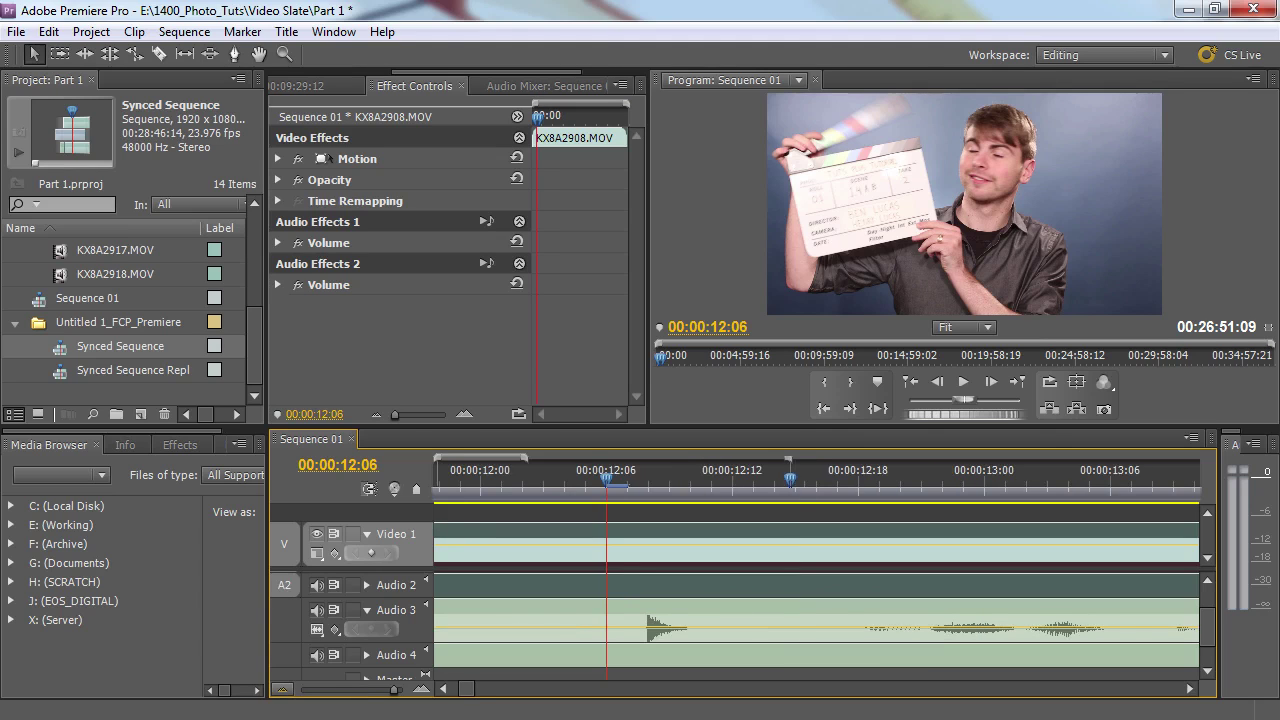
pyautogui.press('-')
pyautogui.press('j')
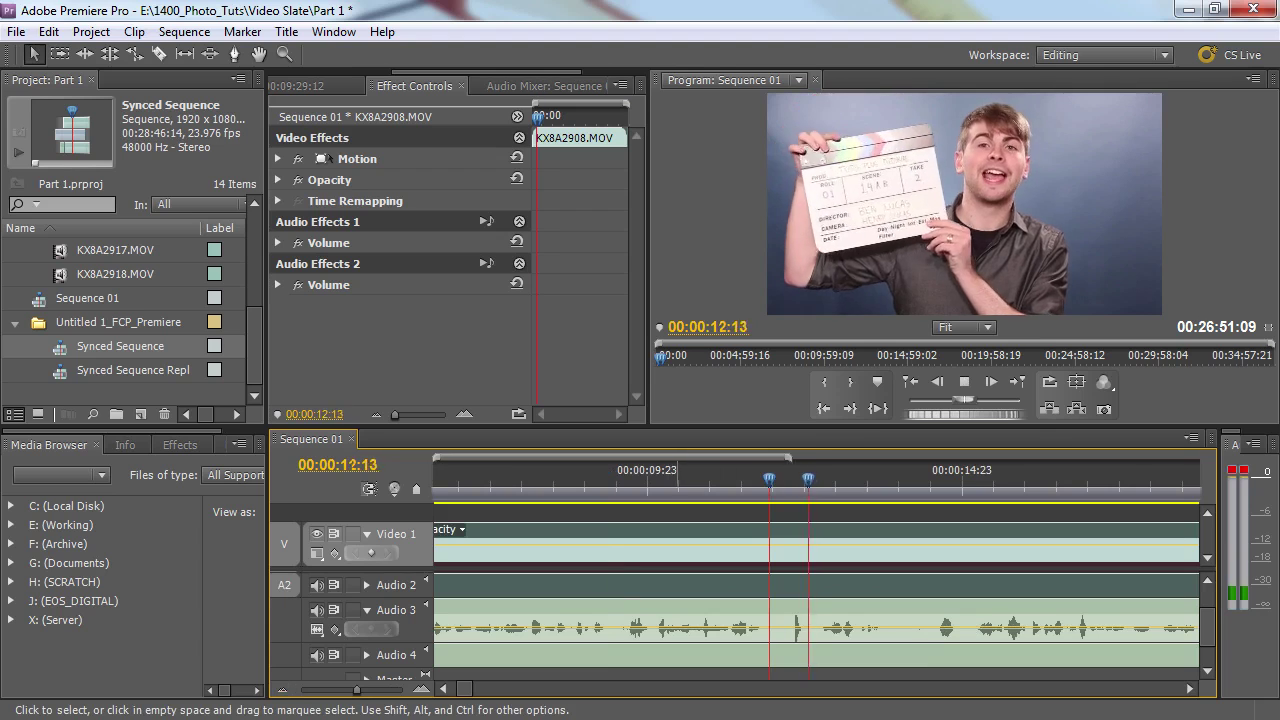
pyautogui.press('k')
# Step: Park the playhead at 00:00:13:23 and zoom out to show the clips in full
pyautogui.click(897, 480)
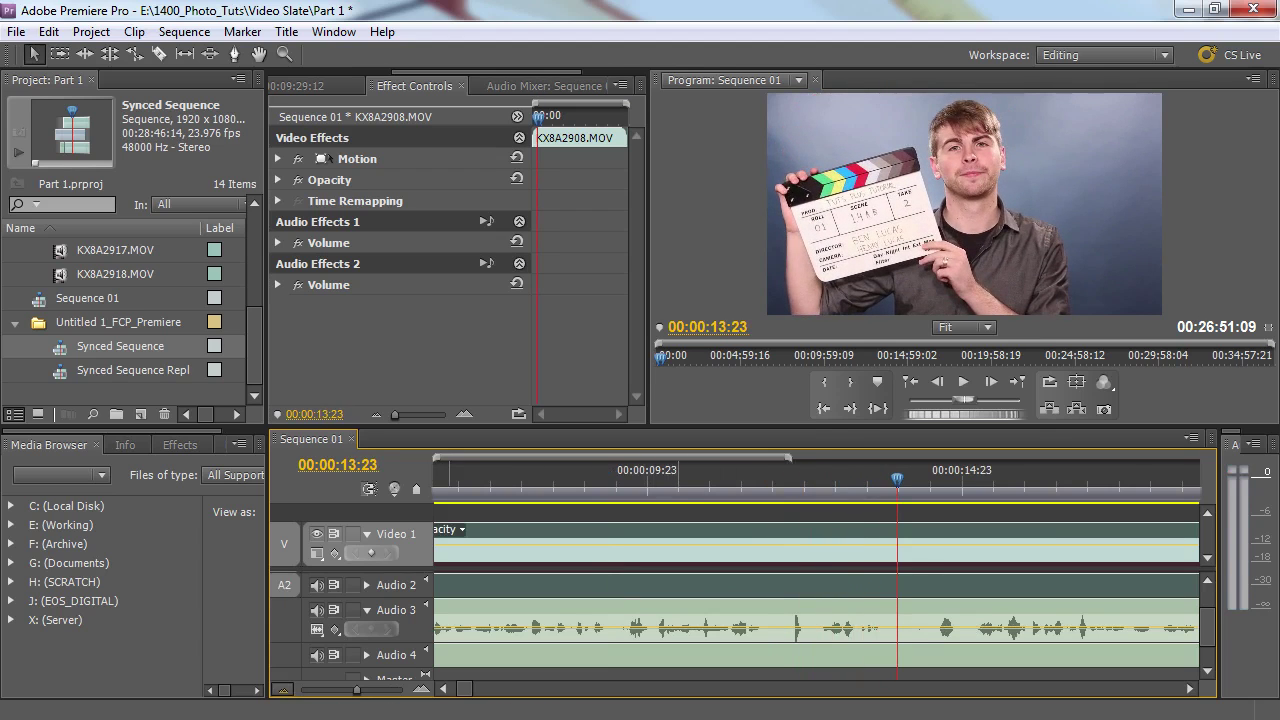
pyautogui.press('-')
pyautogui.press('-')
pyautogui.press('-')
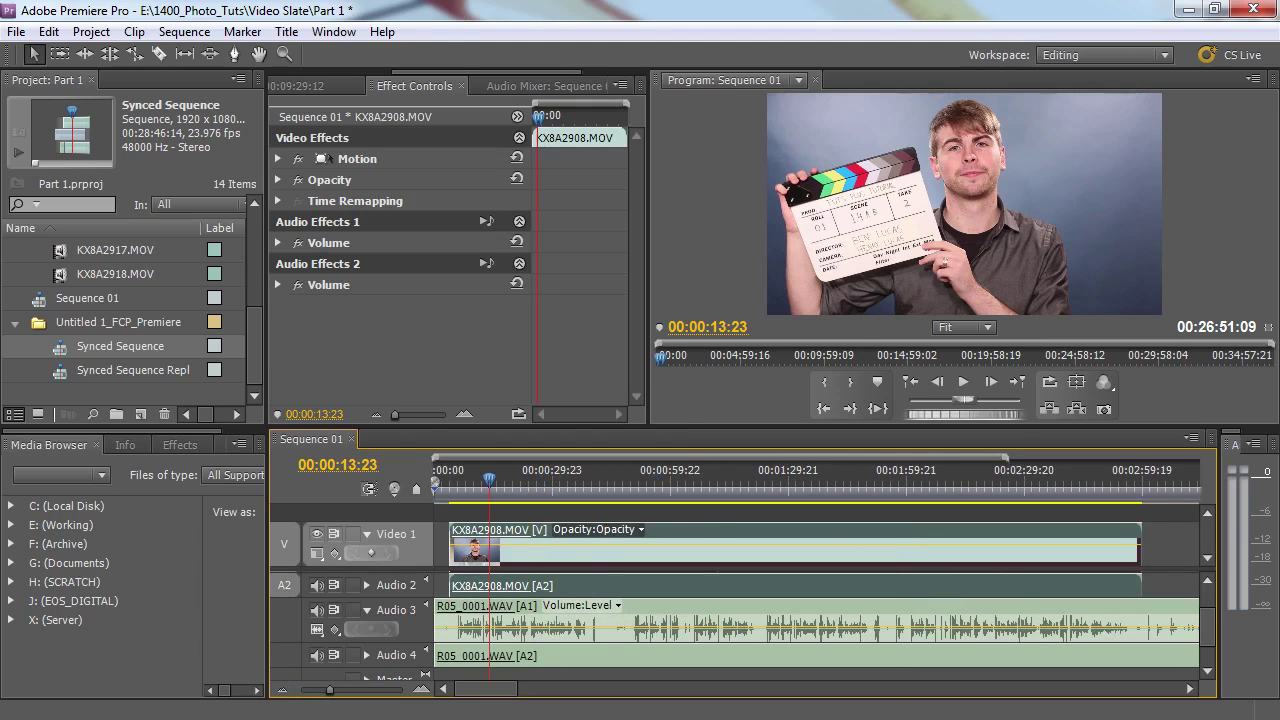
pyautogui.press('=')
pyautogui.press('-')
# Step: Nudge KX8A2908.MOV slightly later and play back to check sync, stopping at 00:00:08:11
pyautogui.press('=')
pyautogui.press('=')
pyautogui.press('=')
pyautogui.press('=')
pyautogui.press('Home')
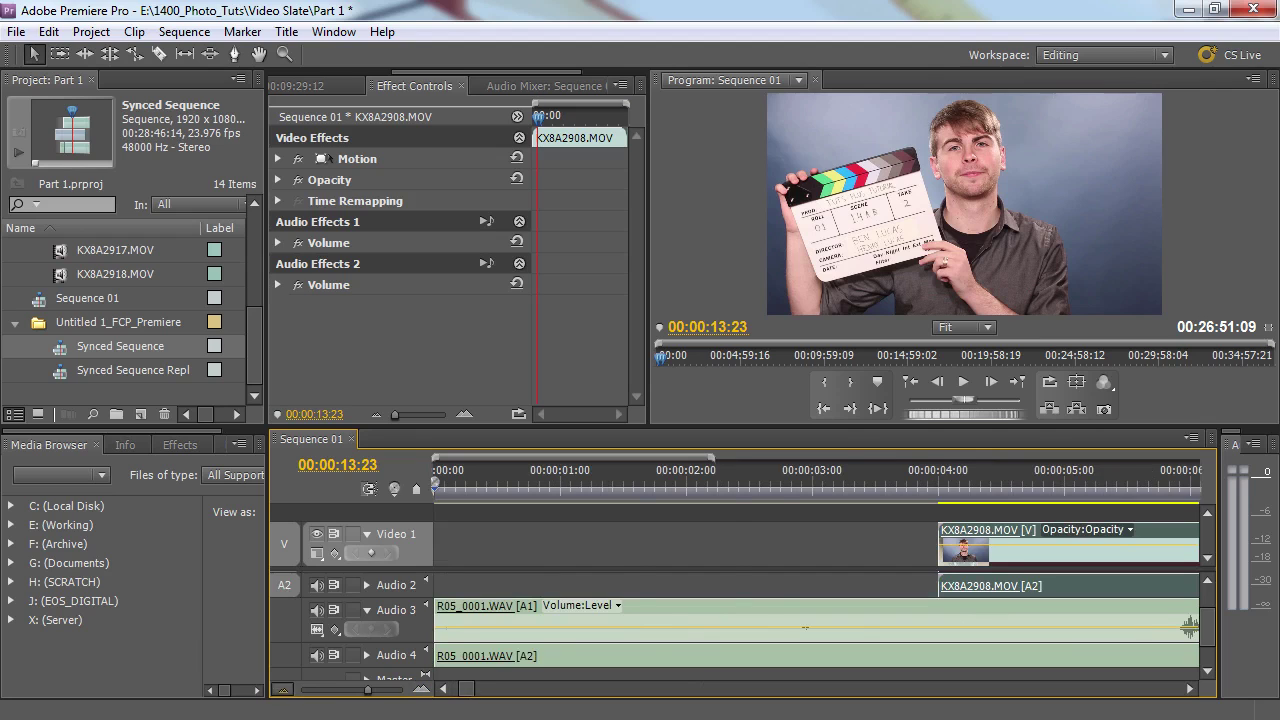
pyautogui.press('-')
pyautogui.press('-')
pyautogui.press('-')
pyautogui.press('-')
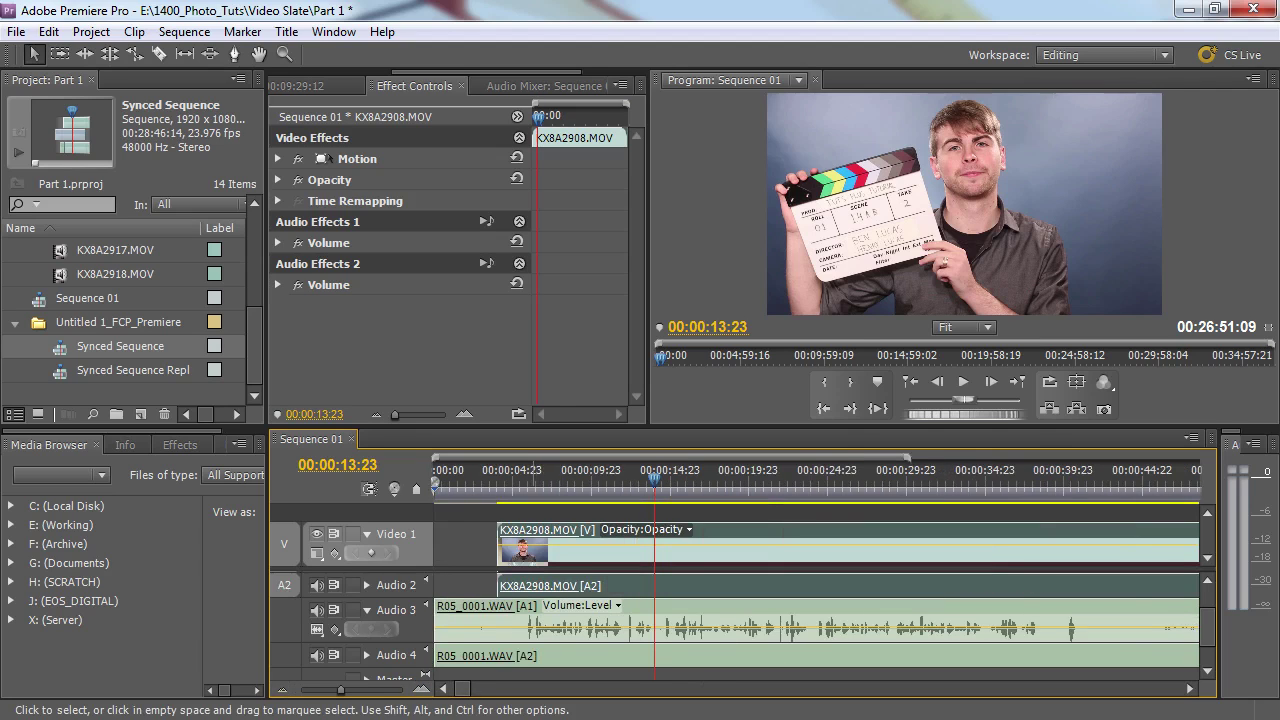
pyautogui.moveTo(540, 548)
pyautogui.mouseDown()
pyautogui.moveTo(563, 548)
pyautogui.moveTo(537, 548)
pyautogui.mouseUp()
pyautogui.press('space')
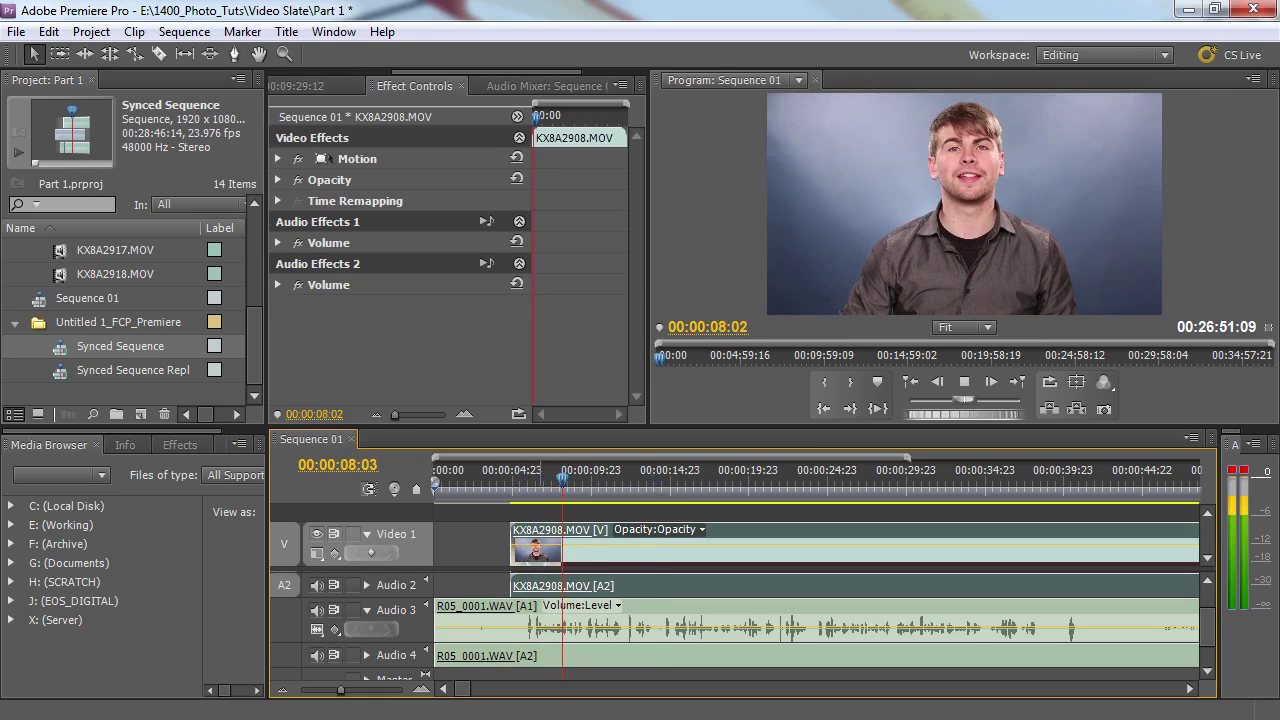
pyautogui.press('space')
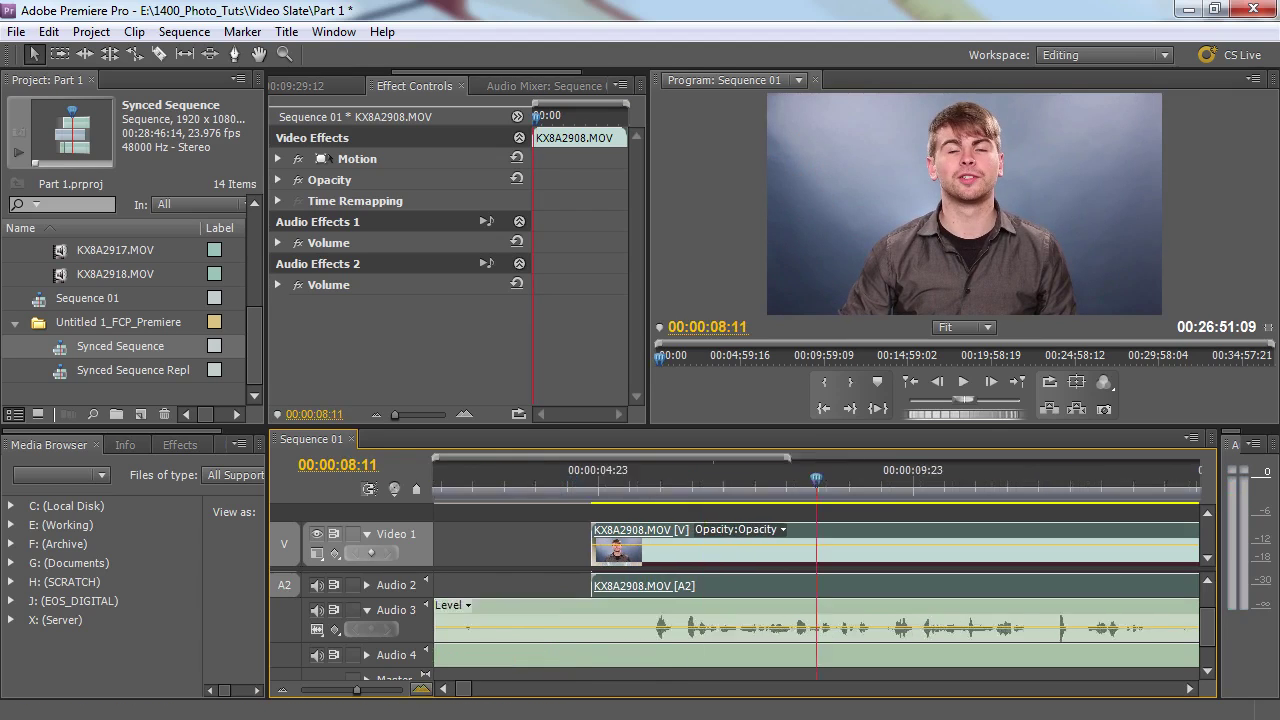
pyautogui.press('=')
pyautogui.press('=')
# Step: Expand the camera audio track and open Audio Gain for KX8A2908.MOV to set 21.6 dB
pyautogui.click(365, 585)
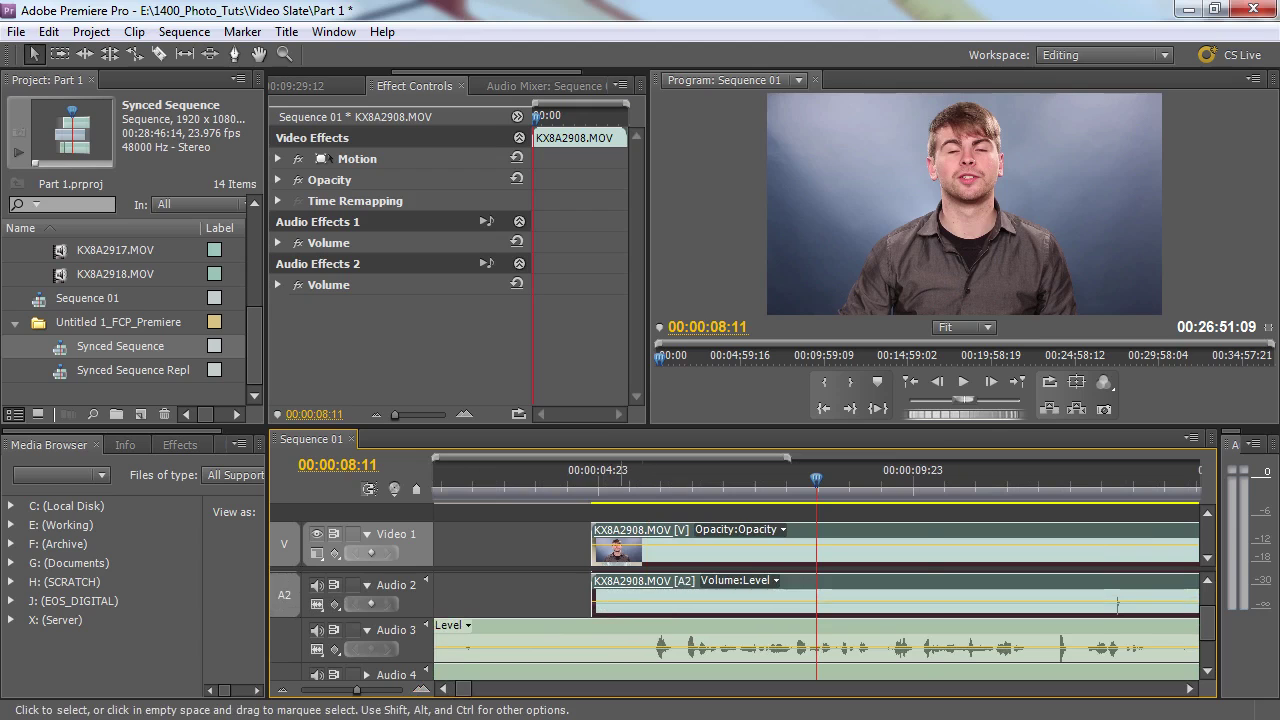
pyautogui.rightClick(632, 592)
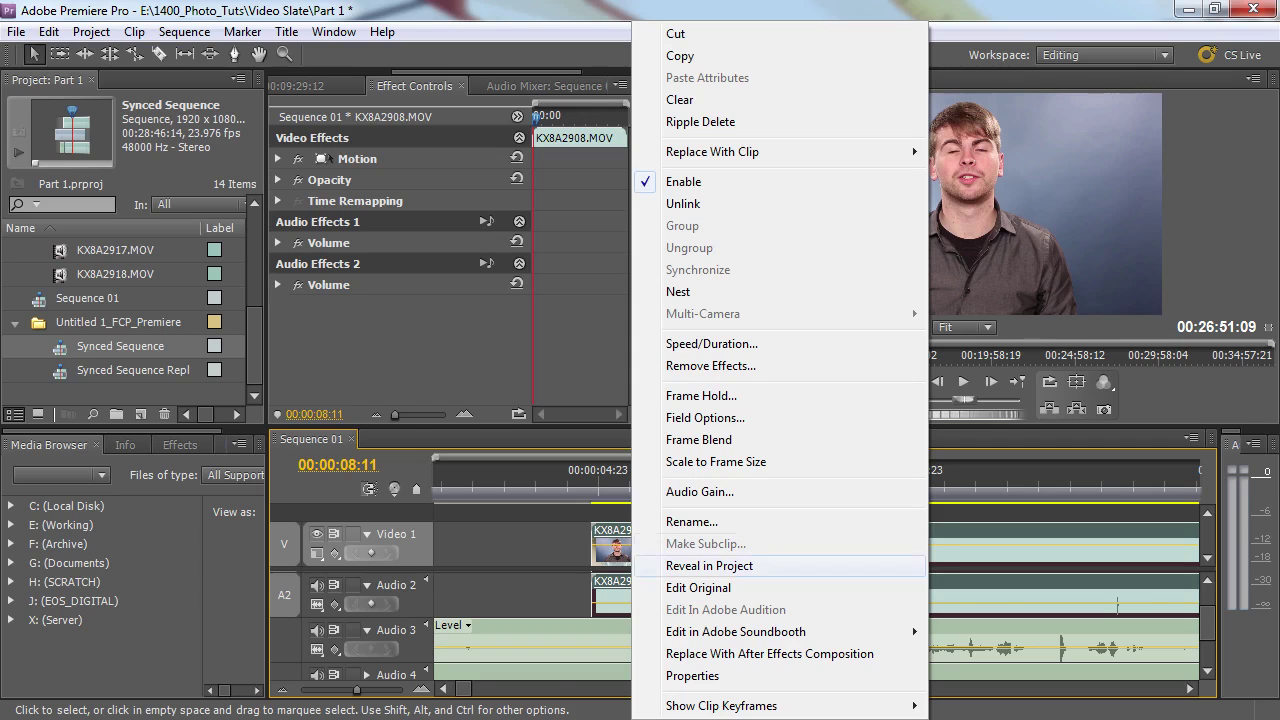
pyautogui.click(700, 491)
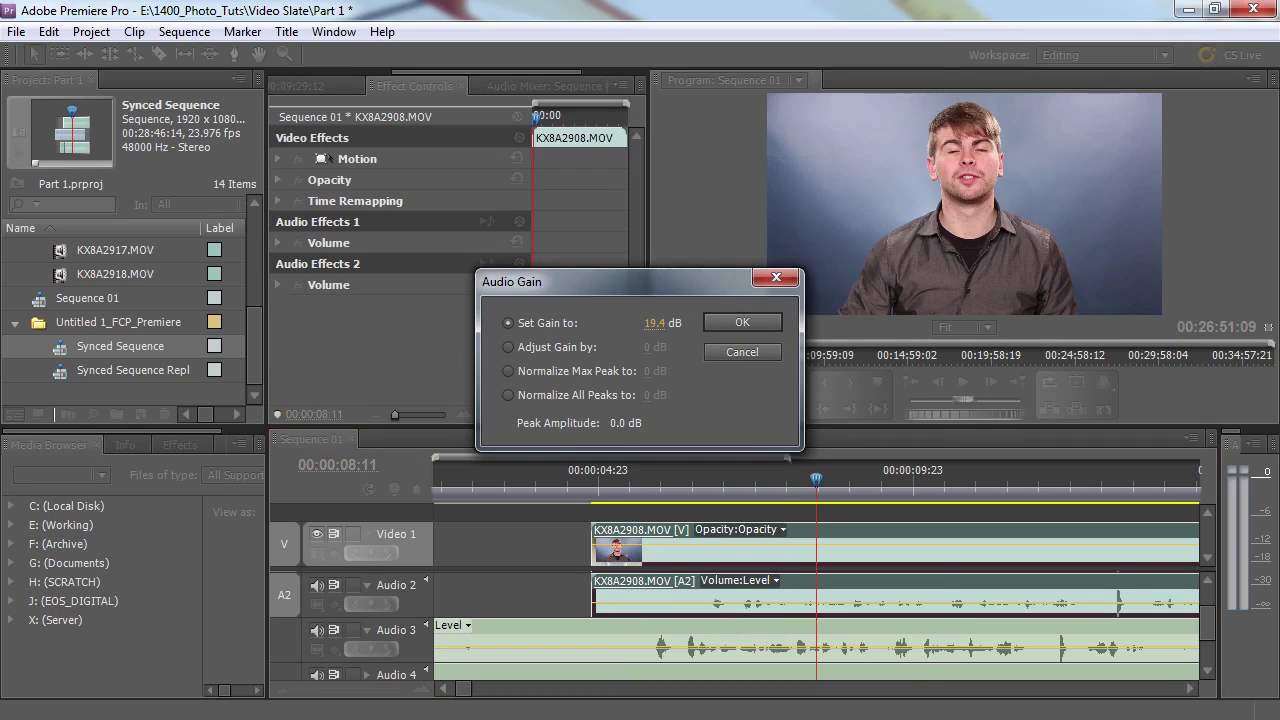
pyautogui.write('21.6')
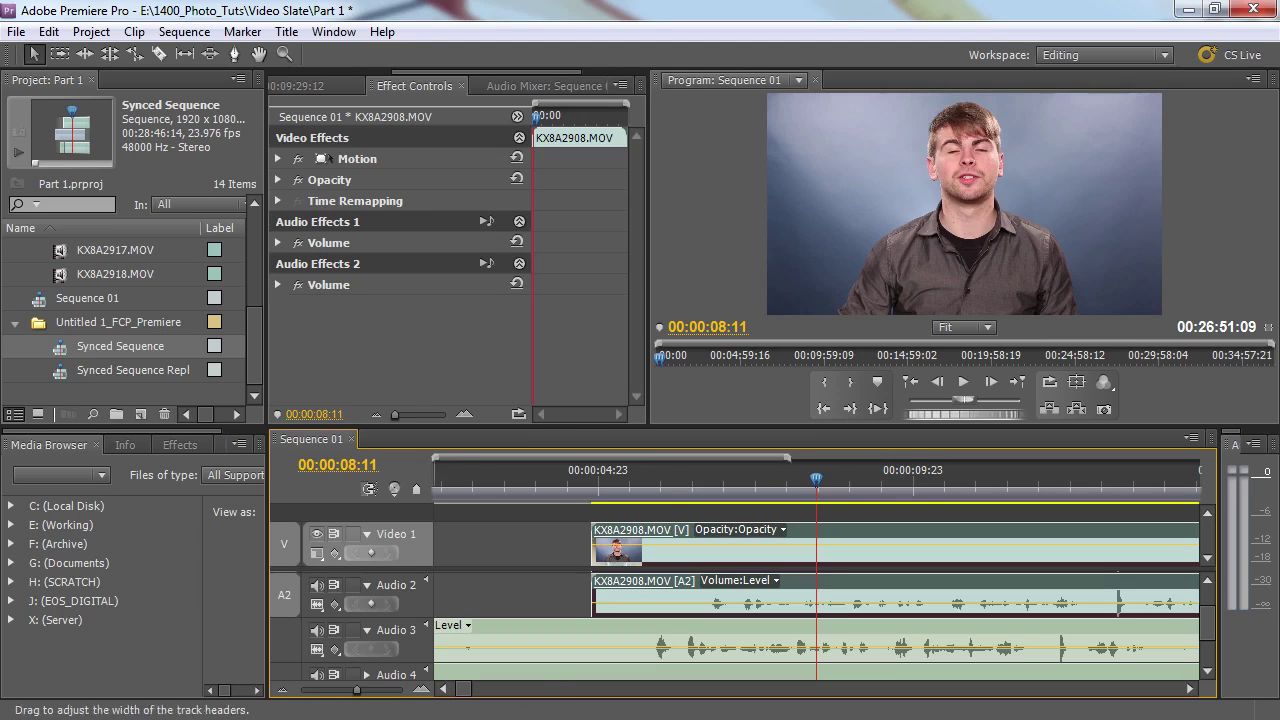
# Step: Shift KX8A2908.MOV four frames earlier and replay up to 00:00:09:06 to verify sync
pyautogui.press('=')
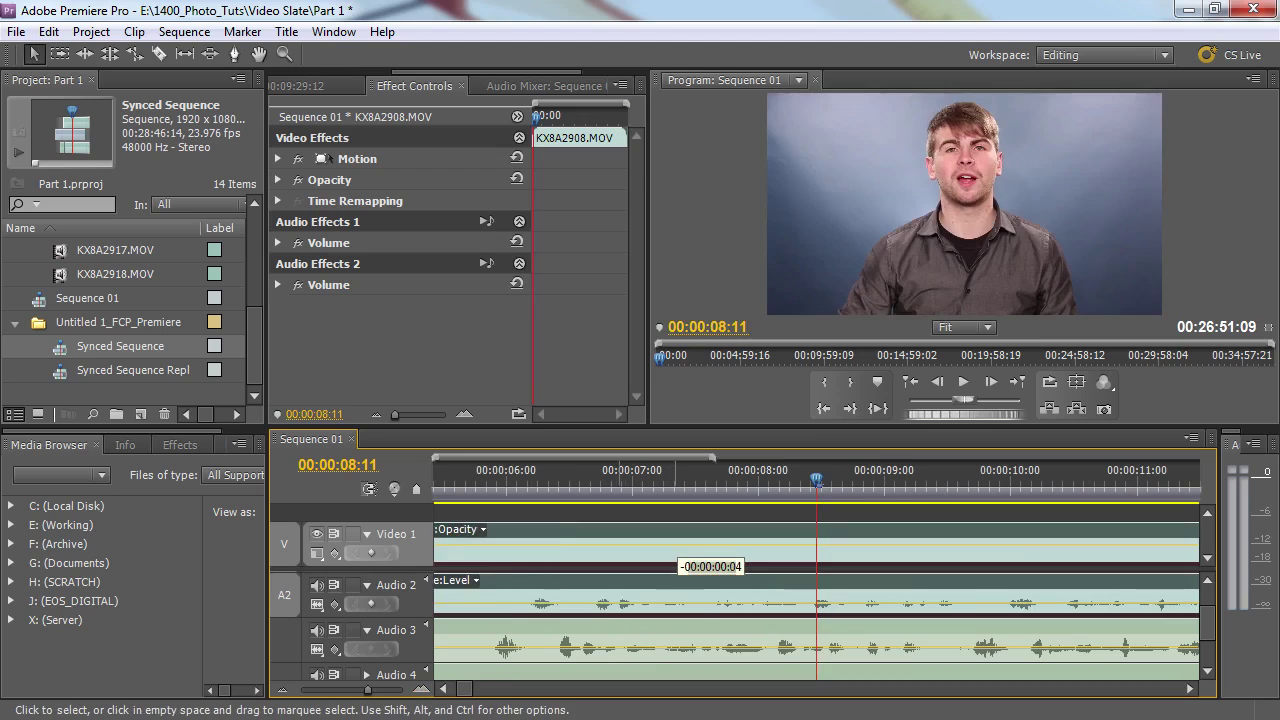
pyautogui.moveTo(670, 545); pyautogui.dragTo(660, 545)
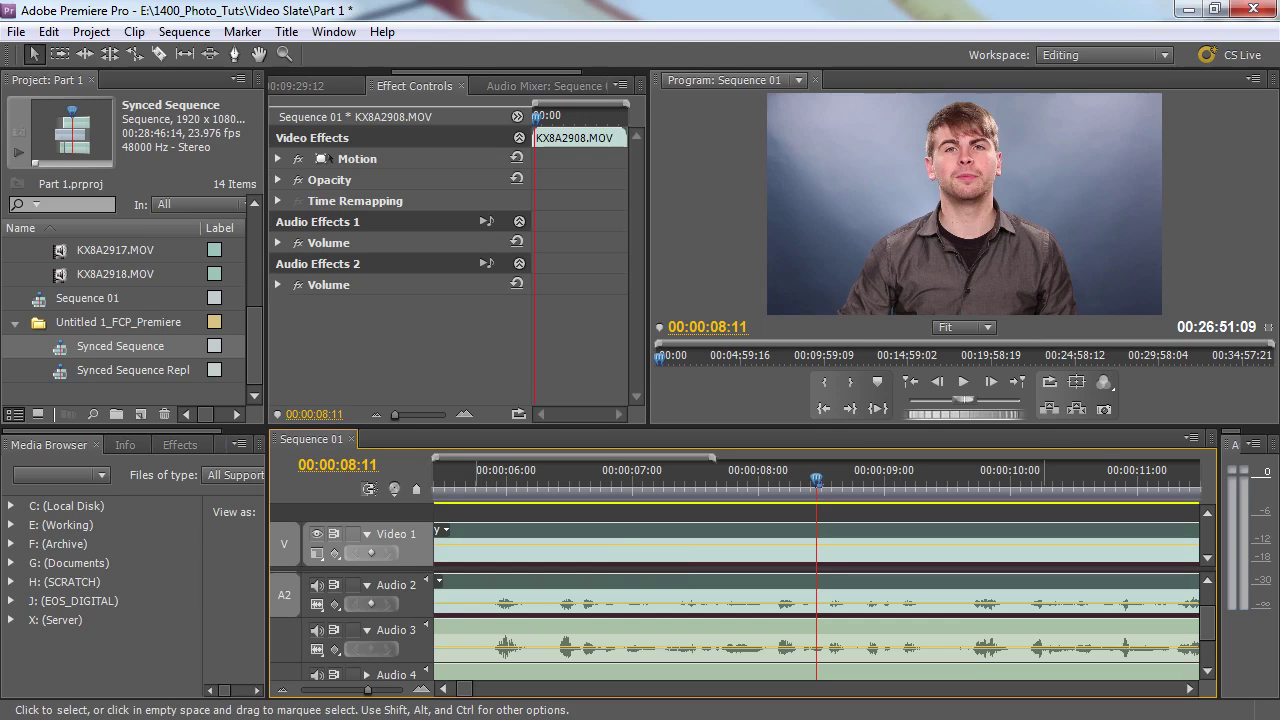
pyautogui.press('space')
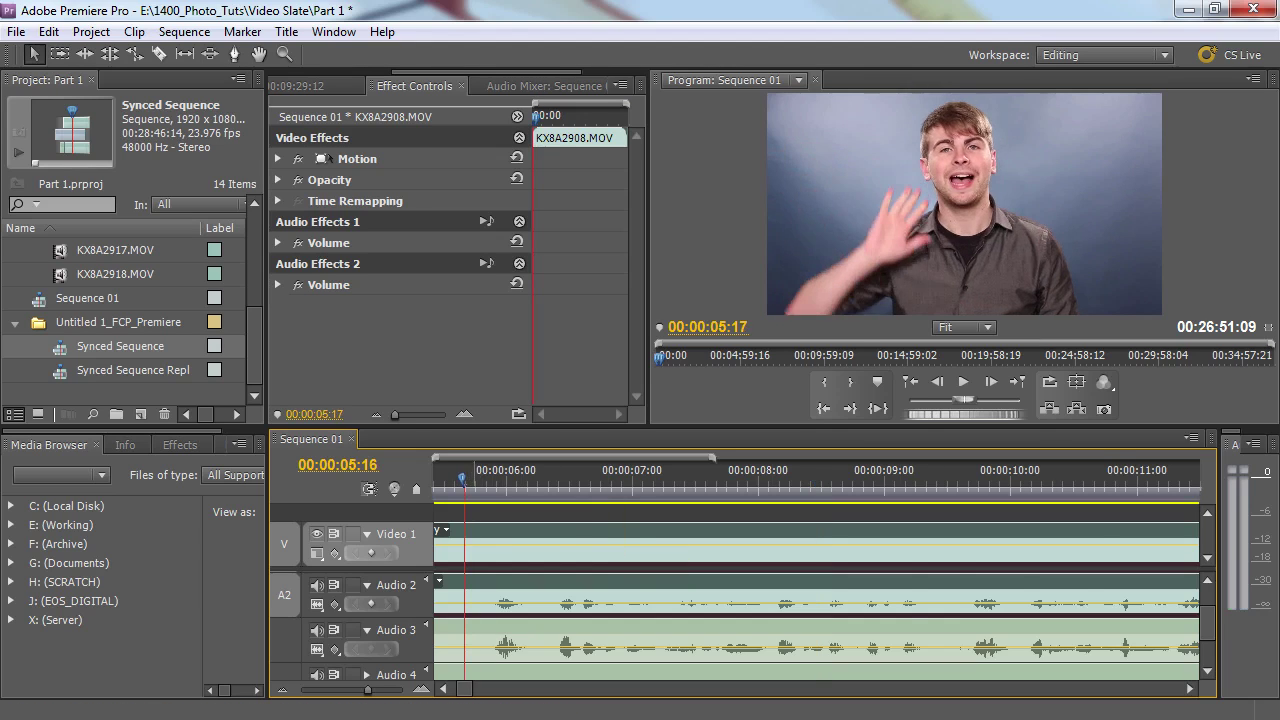
pyautogui.press('space')
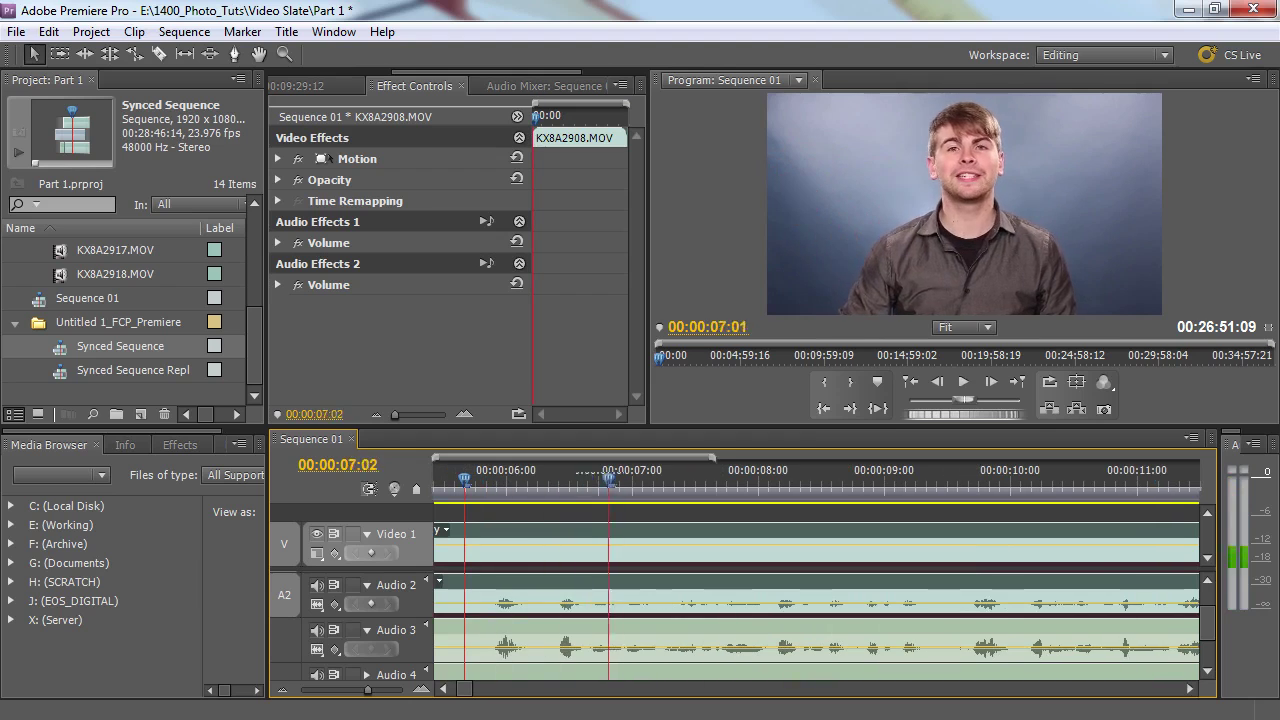
pyautogui.click(700, 480)
pyautogui.click(883, 478)
# Step: Roughly align KX8A2908 against R05_0001.WAV and play the stretch to compare both audio tracks
pyautogui.moveTo(478, 548); pyautogui.dragTo(482, 548)
pyautogui.press('-')
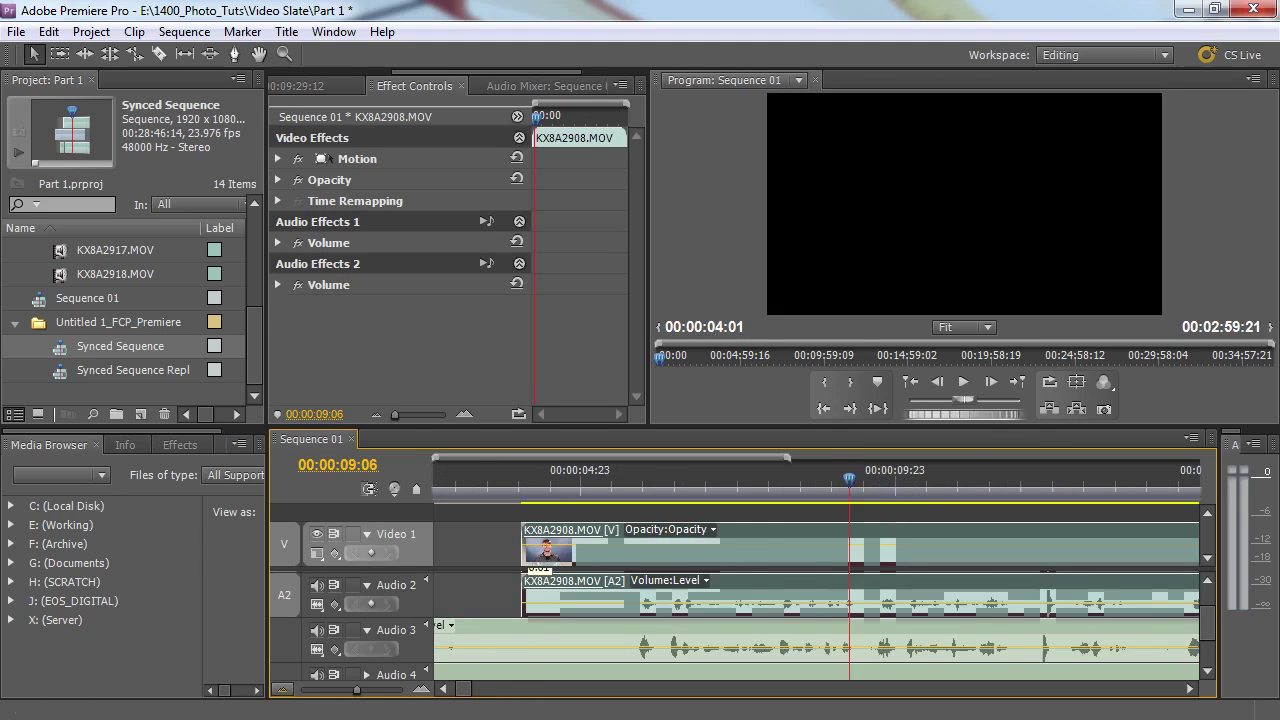
pyautogui.moveTo(590, 548); pyautogui.dragTo(600, 548)
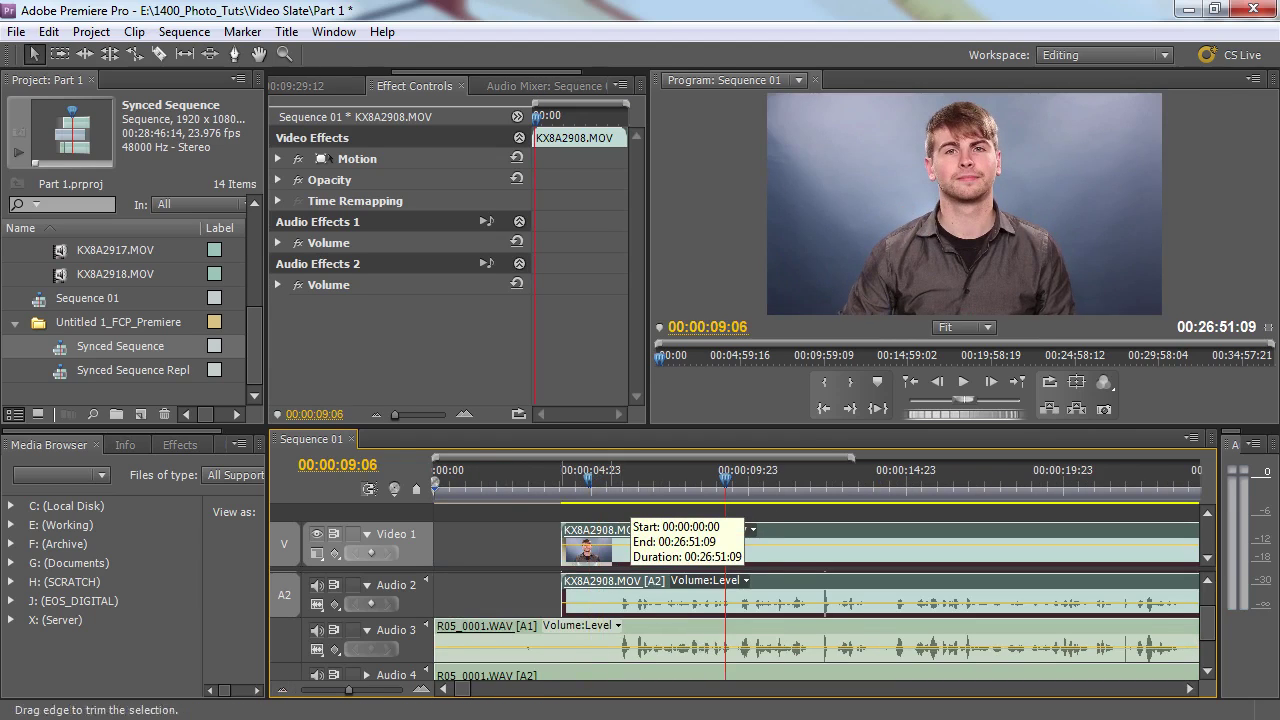
pyautogui.press('pageup')
pyautogui.press('space')
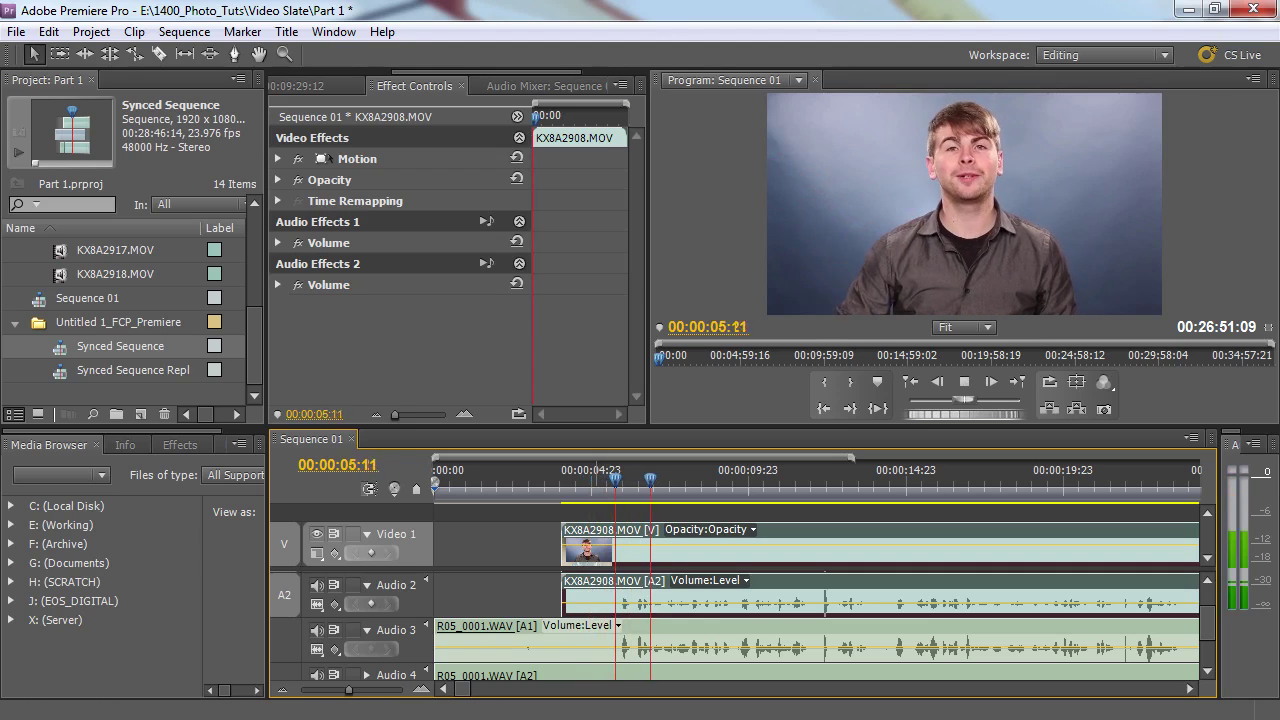
pyautogui.press('pageup')
pyautogui.press('space')
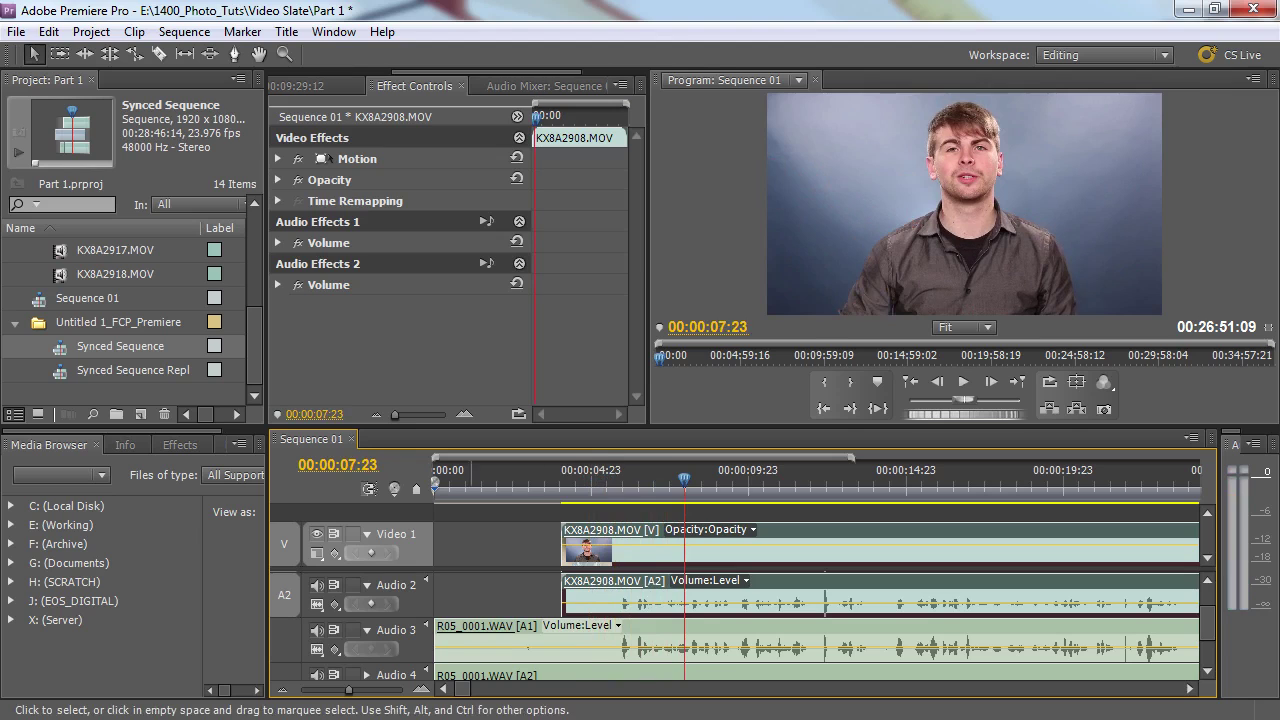
# Step: Zoom to frame level, shift KX8A2908 one frame earlier, then replay to confirm sync, stopping at 00:00:09:09
pyautogui.press('=')
pyautogui.press('=')
pyautogui.press('=')
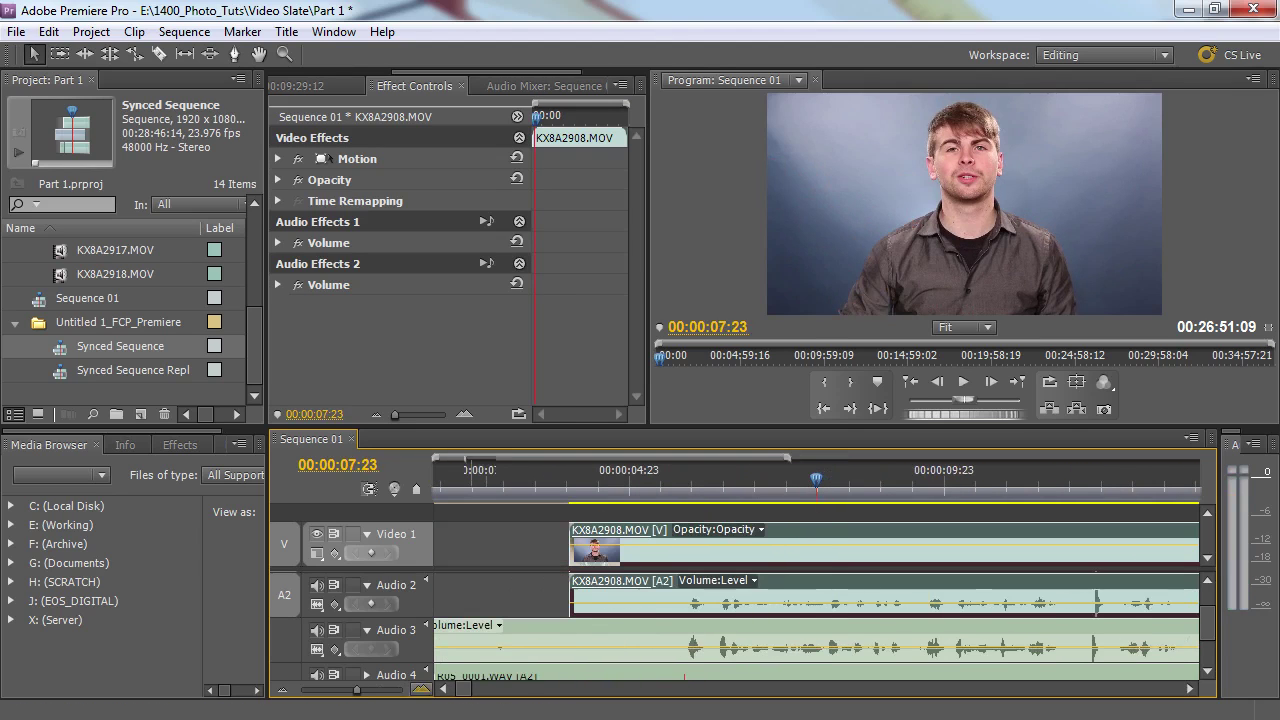
pyautogui.press('=')
pyautogui.press('=')
pyautogui.press('=')
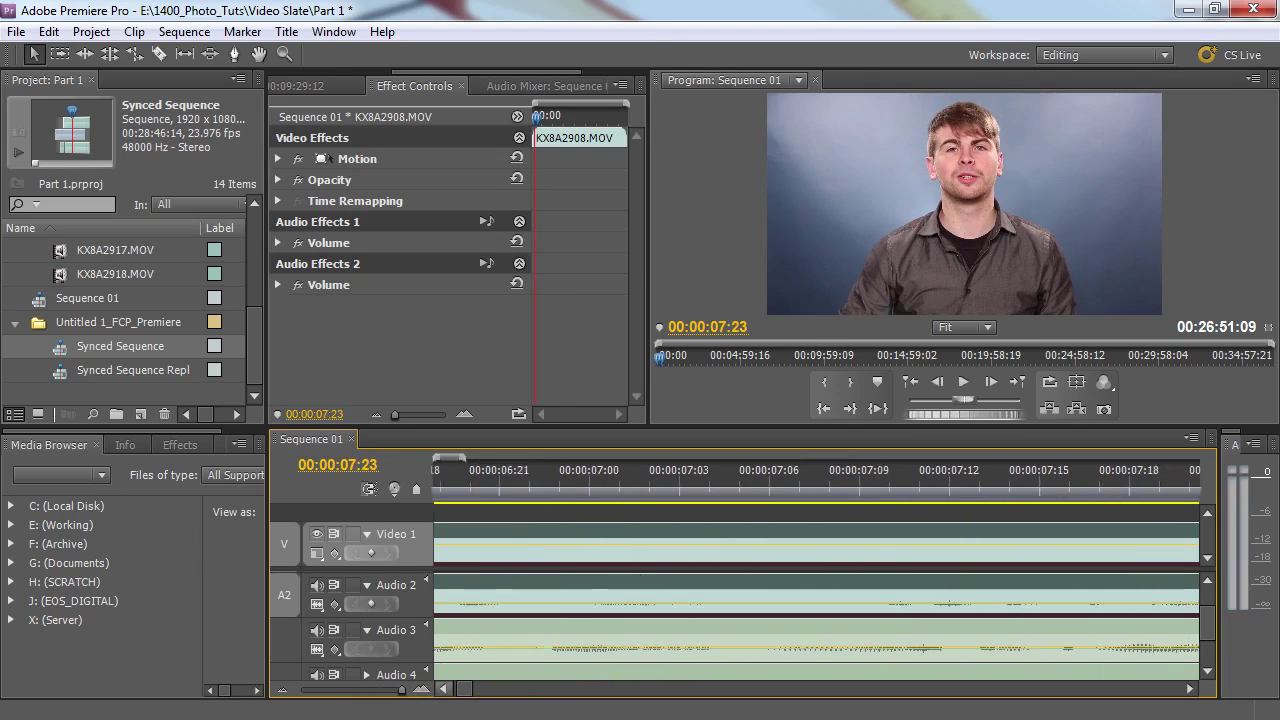
pyautogui.scroll(-5, 700, 620)
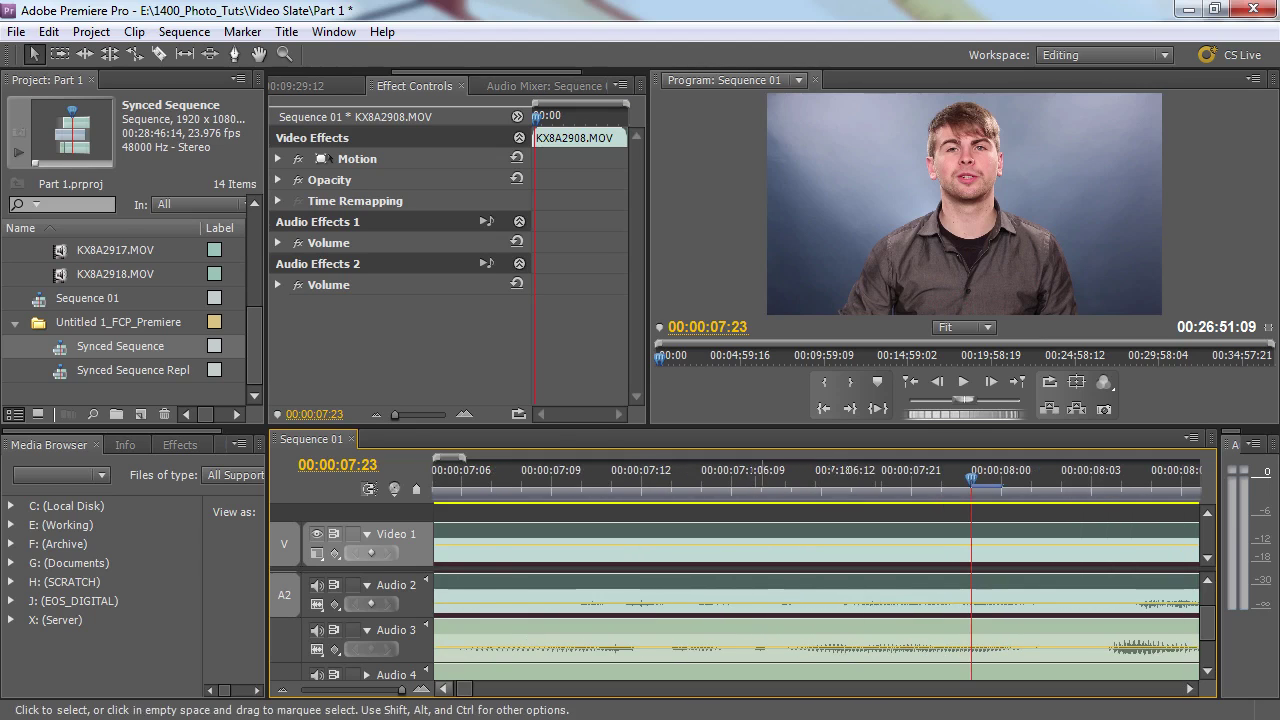
pyautogui.scroll(5, 700, 620)
pyautogui.moveTo(860, 600); pyautogui.dragTo(840, 600)
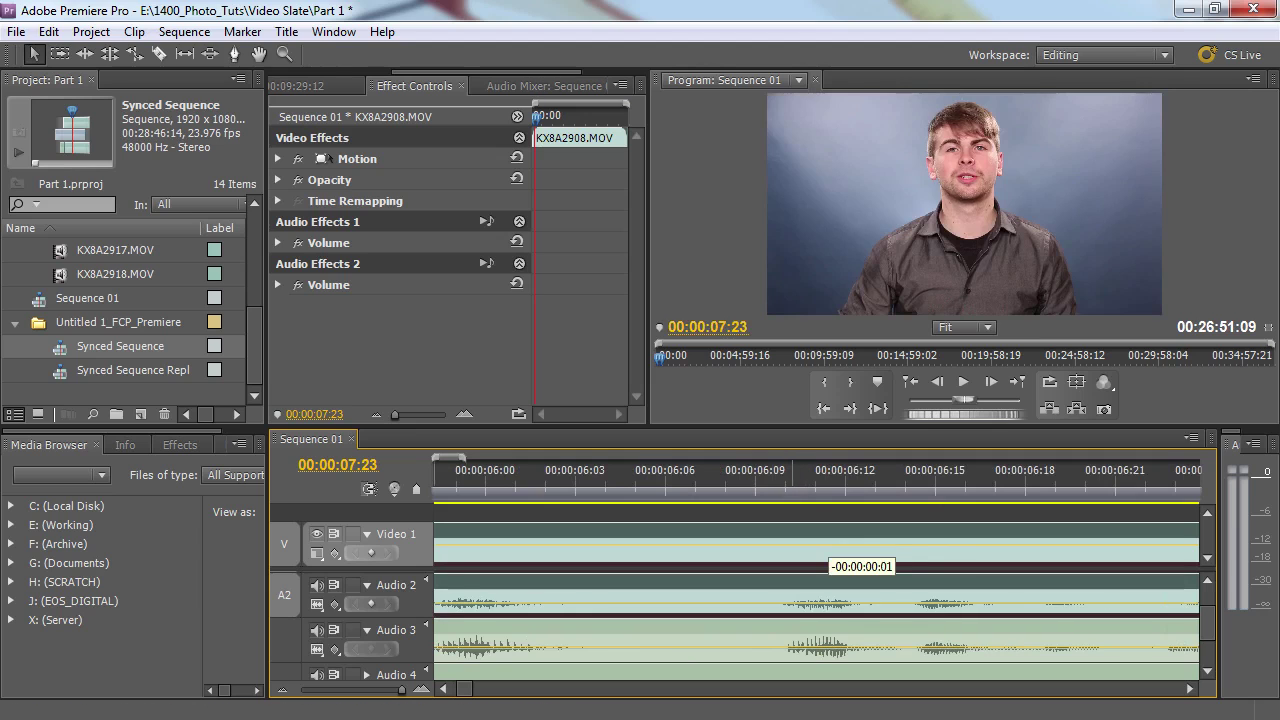
pyautogui.press('-')
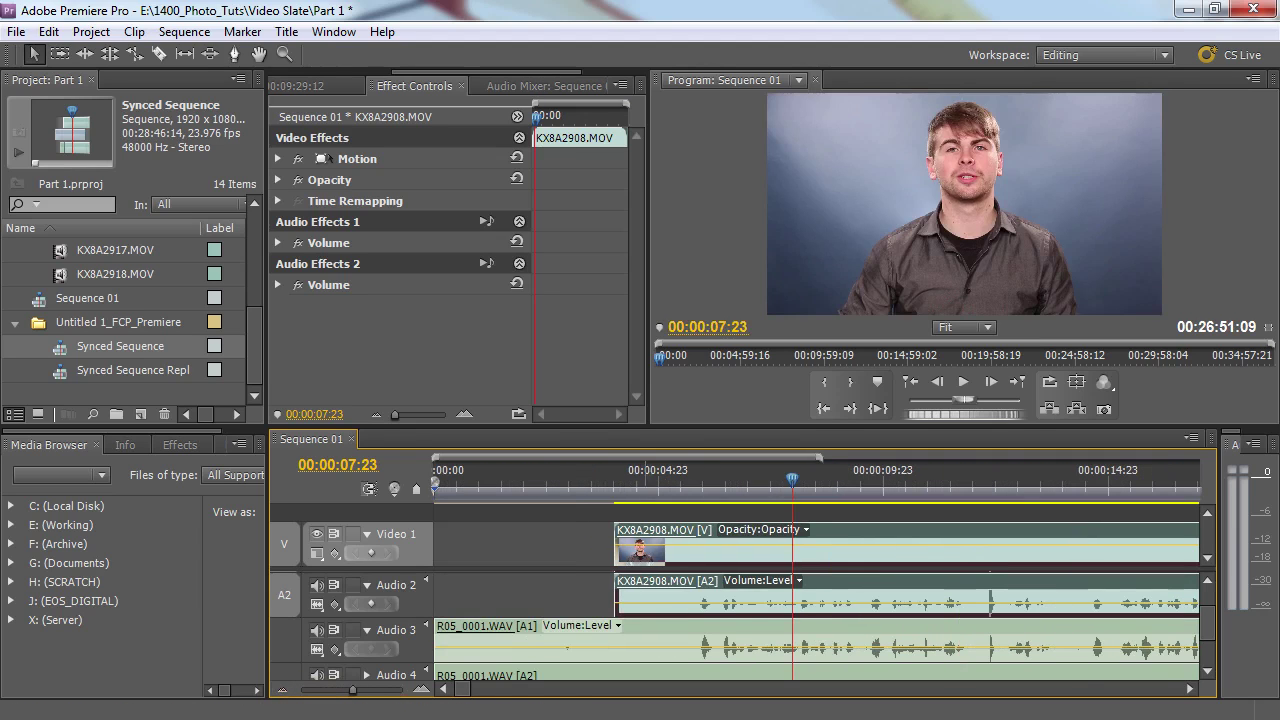
pyautogui.click(655, 480)
pyautogui.press('space')
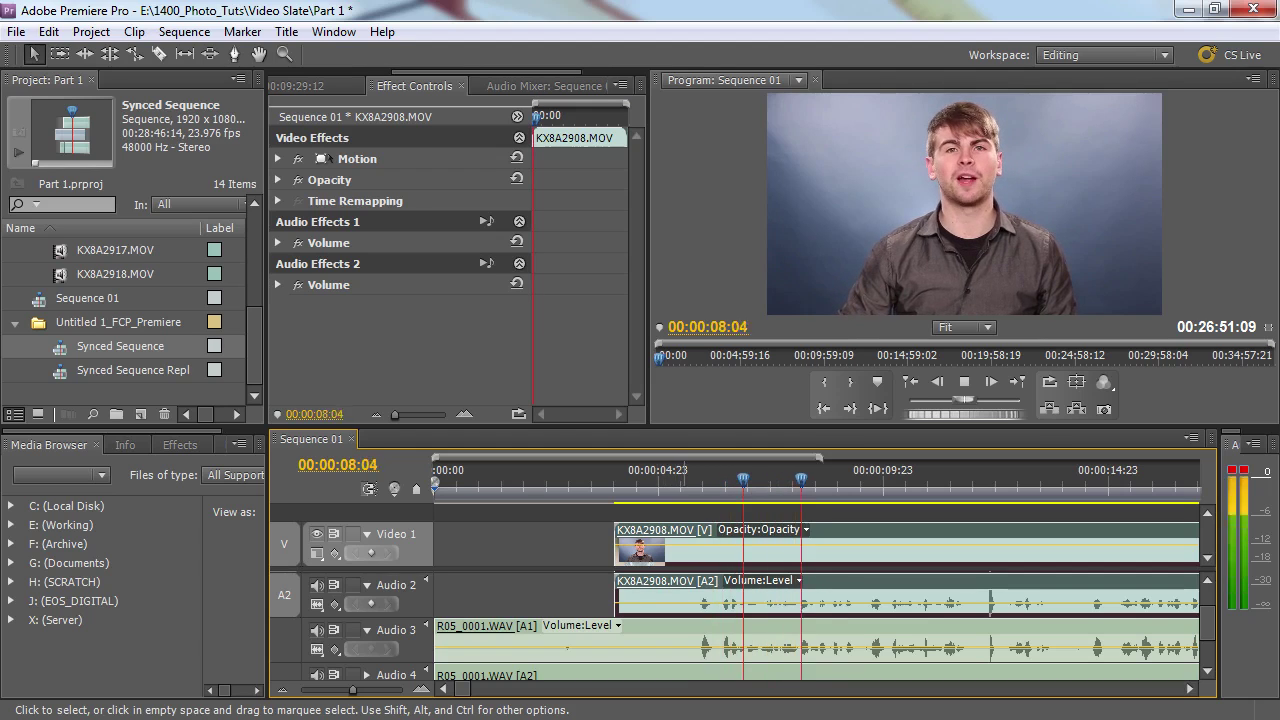
pyautogui.press('space')
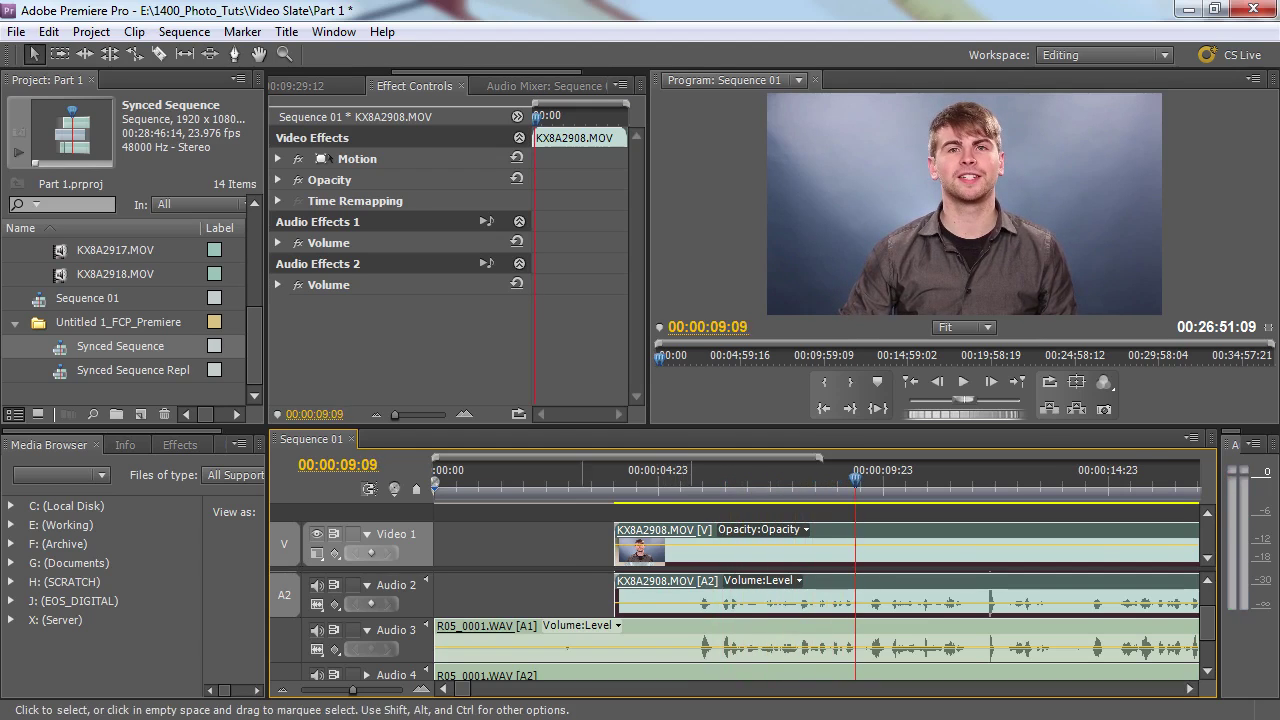
# Step: Fit all of Sequence 01 in the timeline with \, press Delete once, then fine-tune the zoom
pyautogui.press('\\')
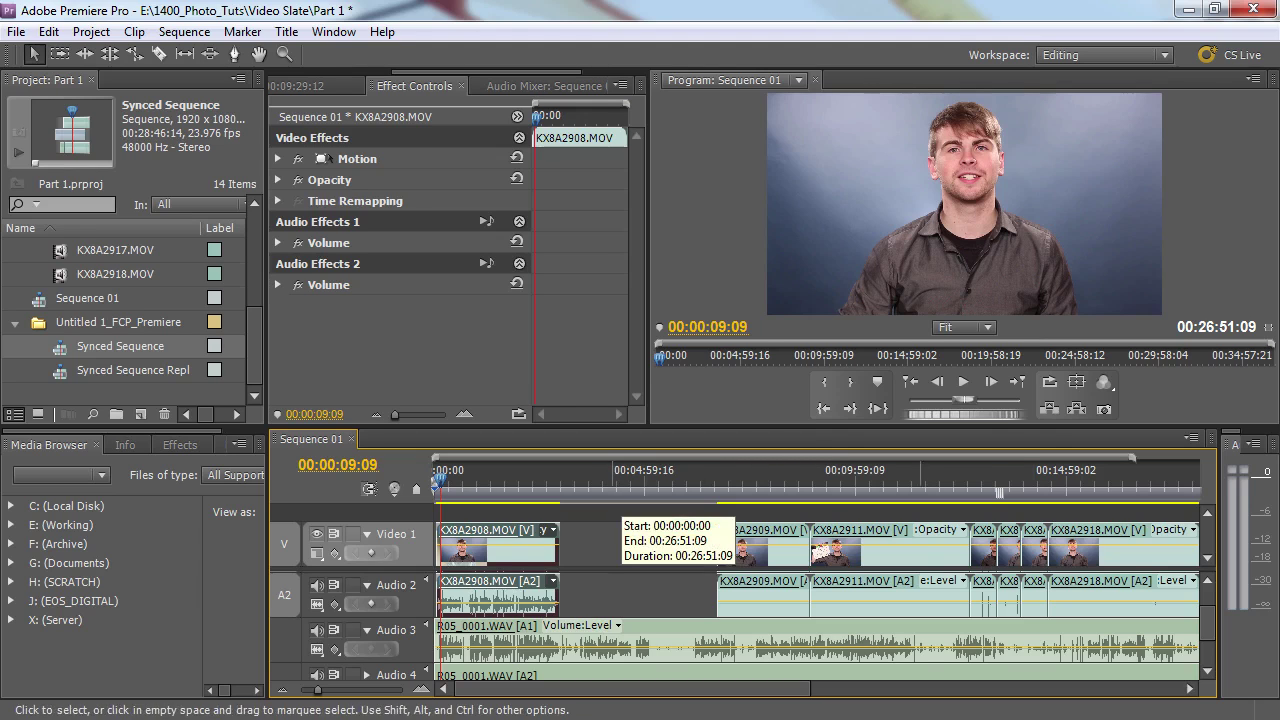
pyautogui.moveTo(630, 689); pyautogui.dragTo(680, 689)
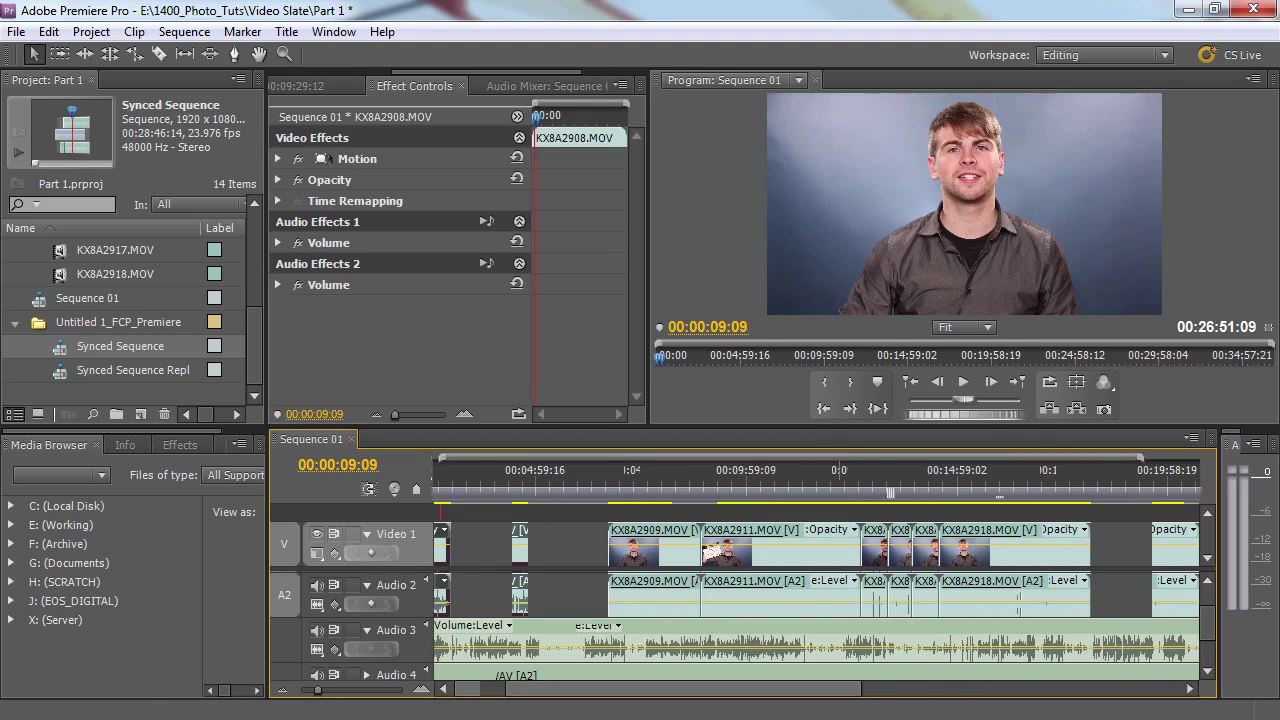
pyautogui.press('Delete')
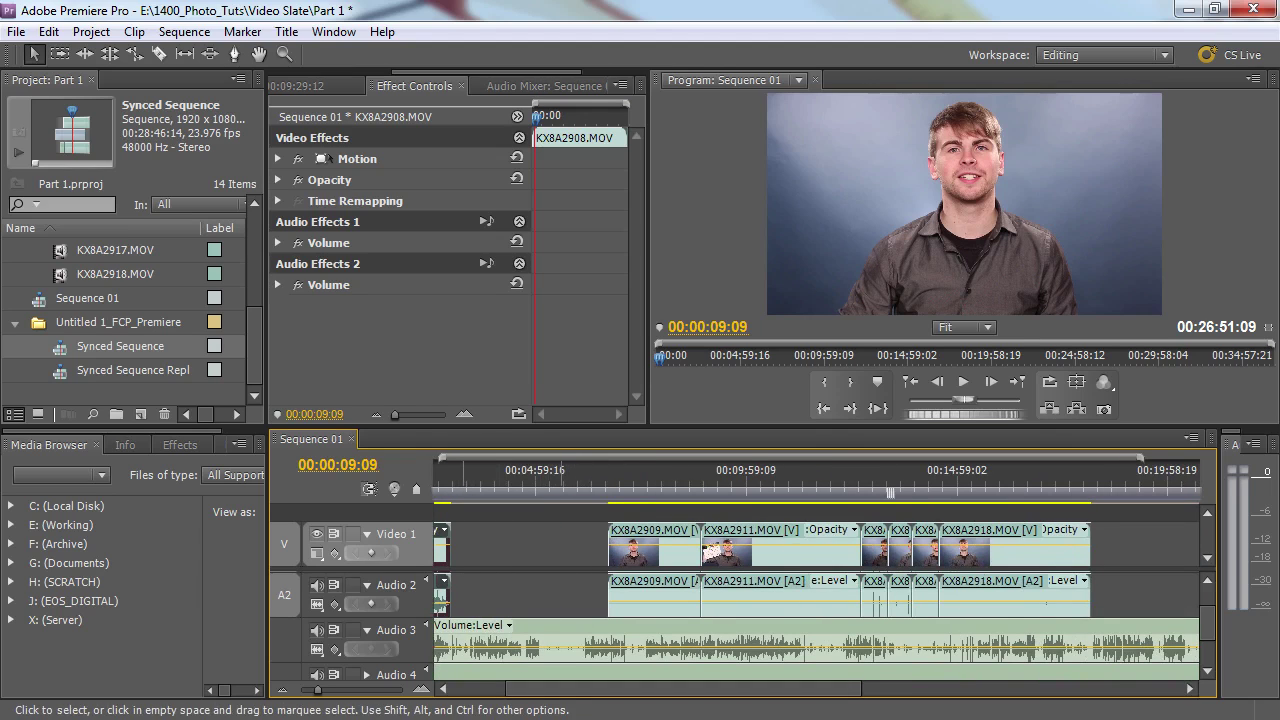
pyautogui.press('-')
pyautogui.press('=')
pyautogui.press('-')
pyautogui.press('=')
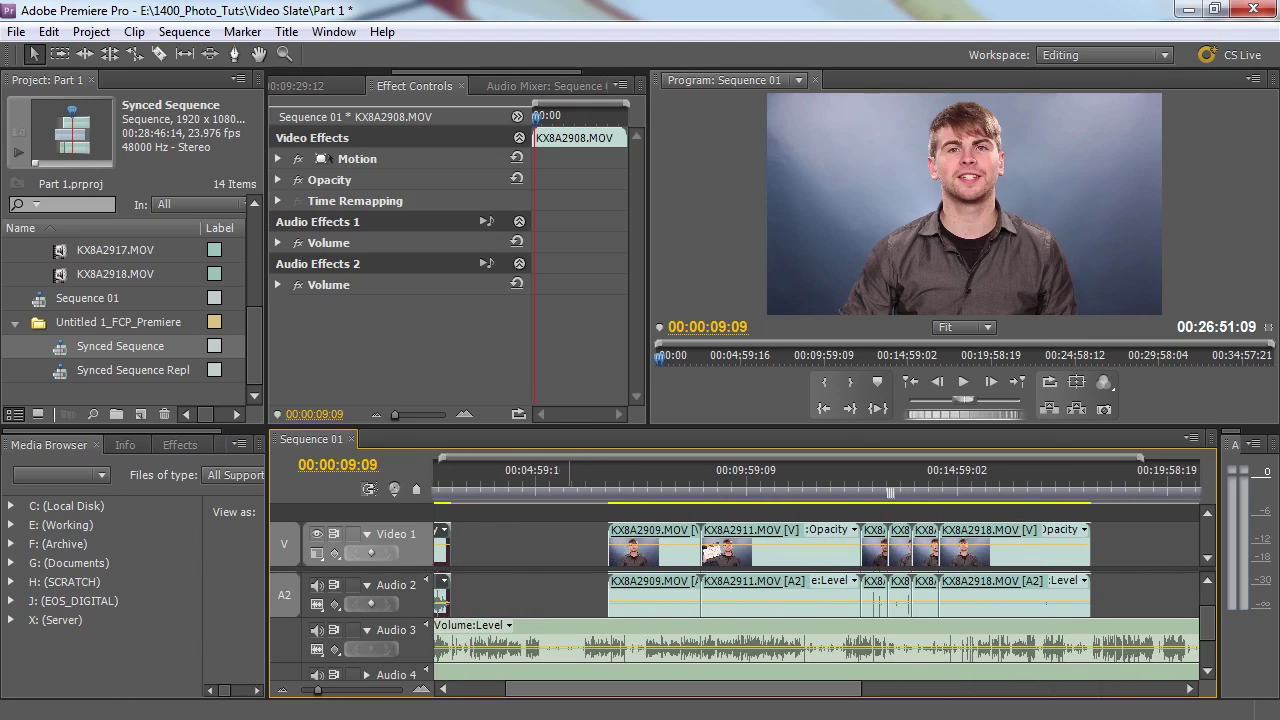
pyautogui.scroll(-1, 820, 560)
pyautogui.scroll(-1, 820, 560)
pyautogui.scroll(2, 820, 560)
pyautogui.scroll(3, 820, 560)
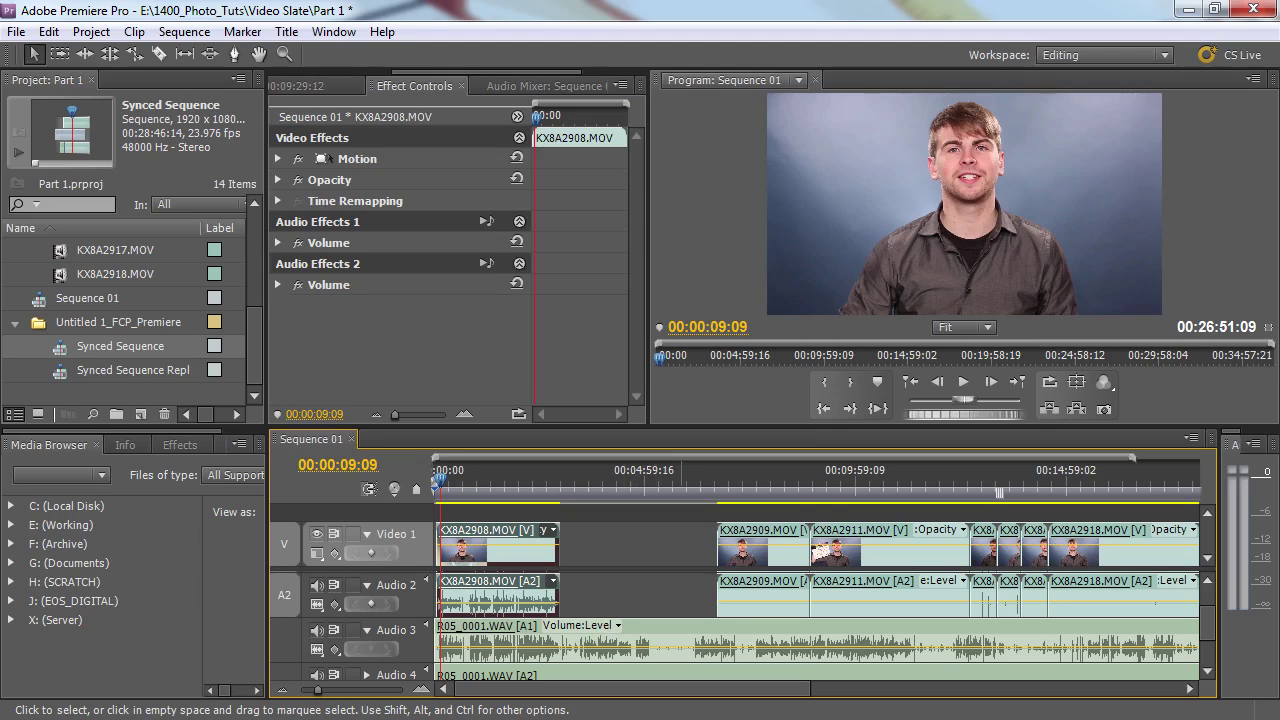
# Step: Scrub to the KX8A2909 slate and drag that clip left to sit right after KX8A2908
pyautogui.moveTo(682, 480); pyautogui.dragTo(729, 480)
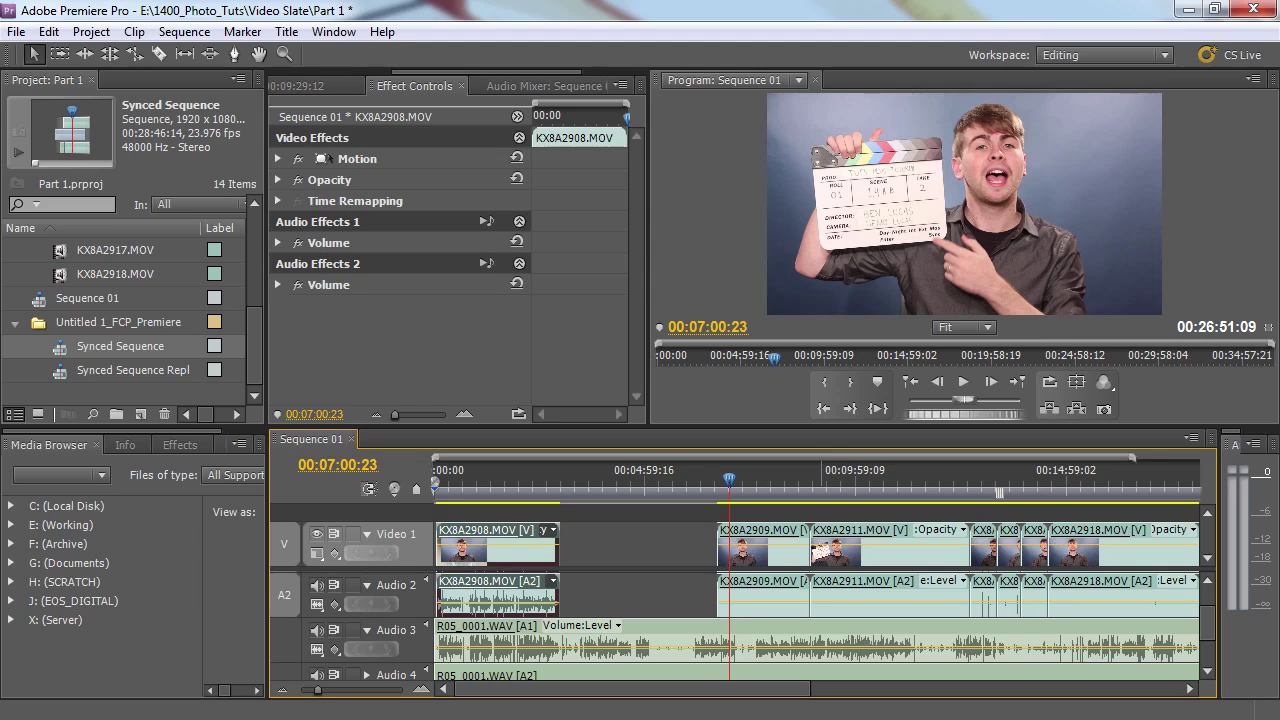
pyautogui.moveTo(790, 552); pyautogui.dragTo(618, 552)
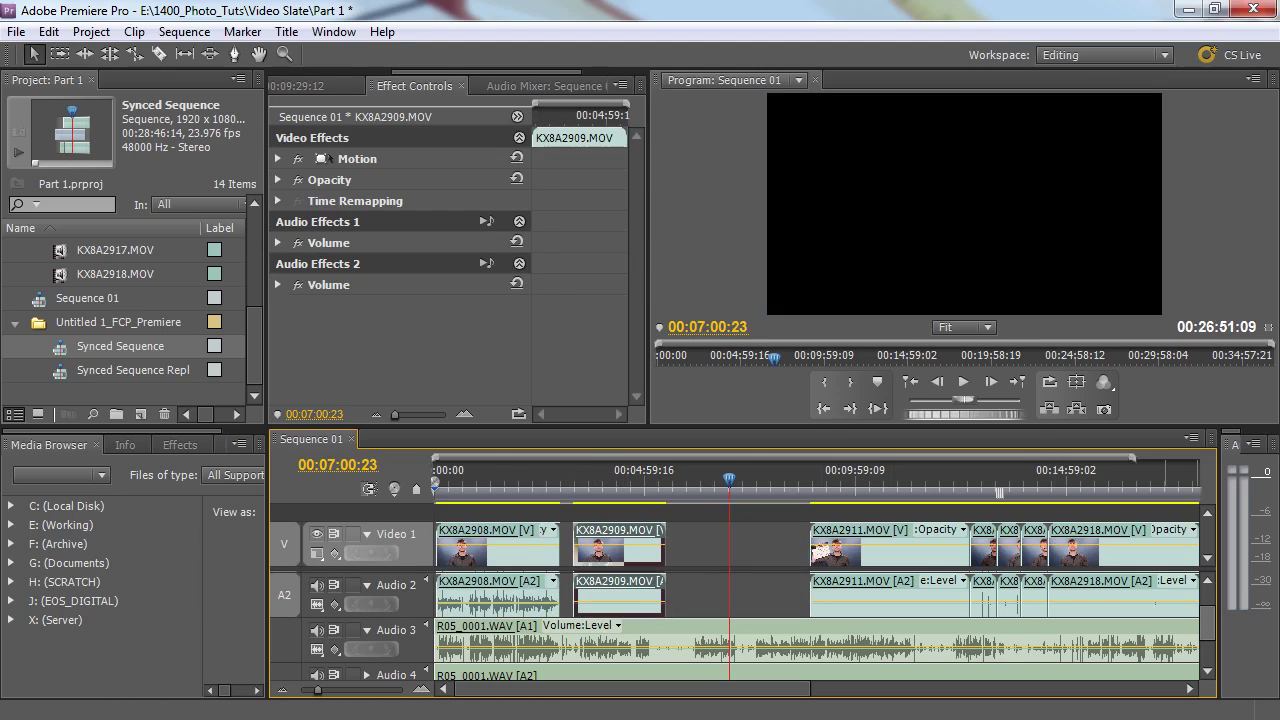
pyautogui.scroll(-1, 800, 620)
pyautogui.scroll(1, 800, 620)
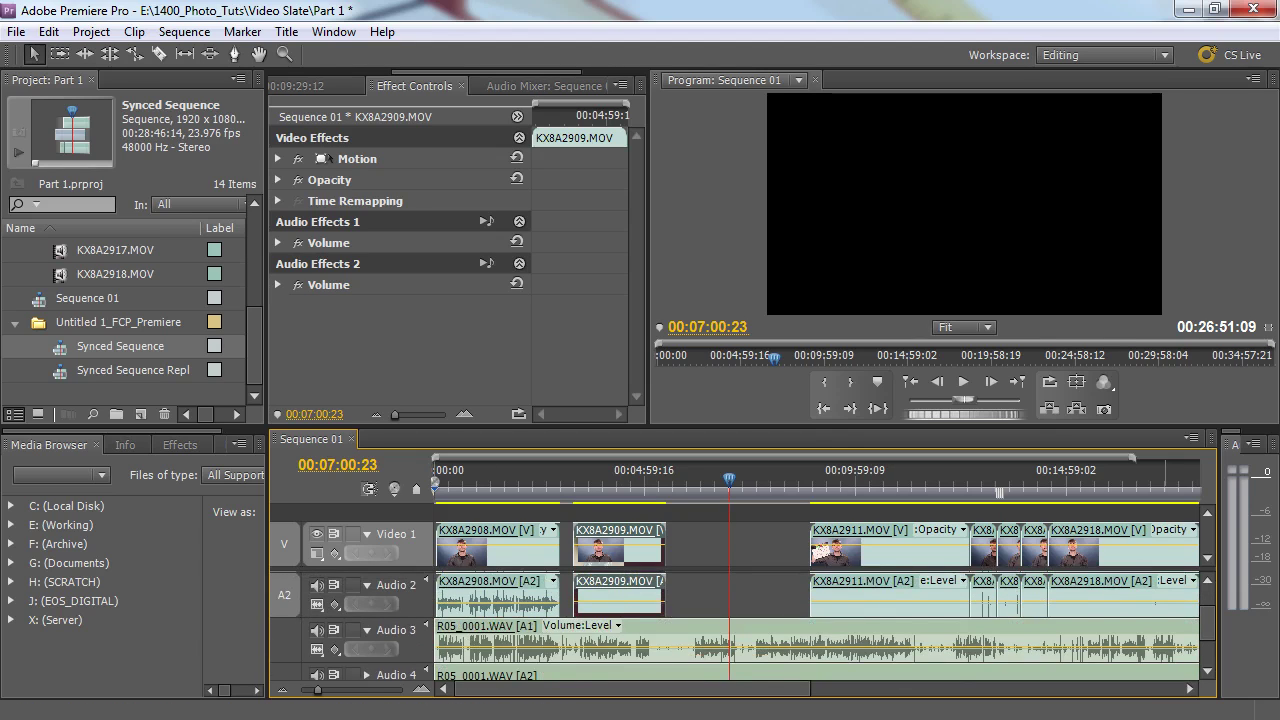
pyautogui.scroll(1, 800, 620)
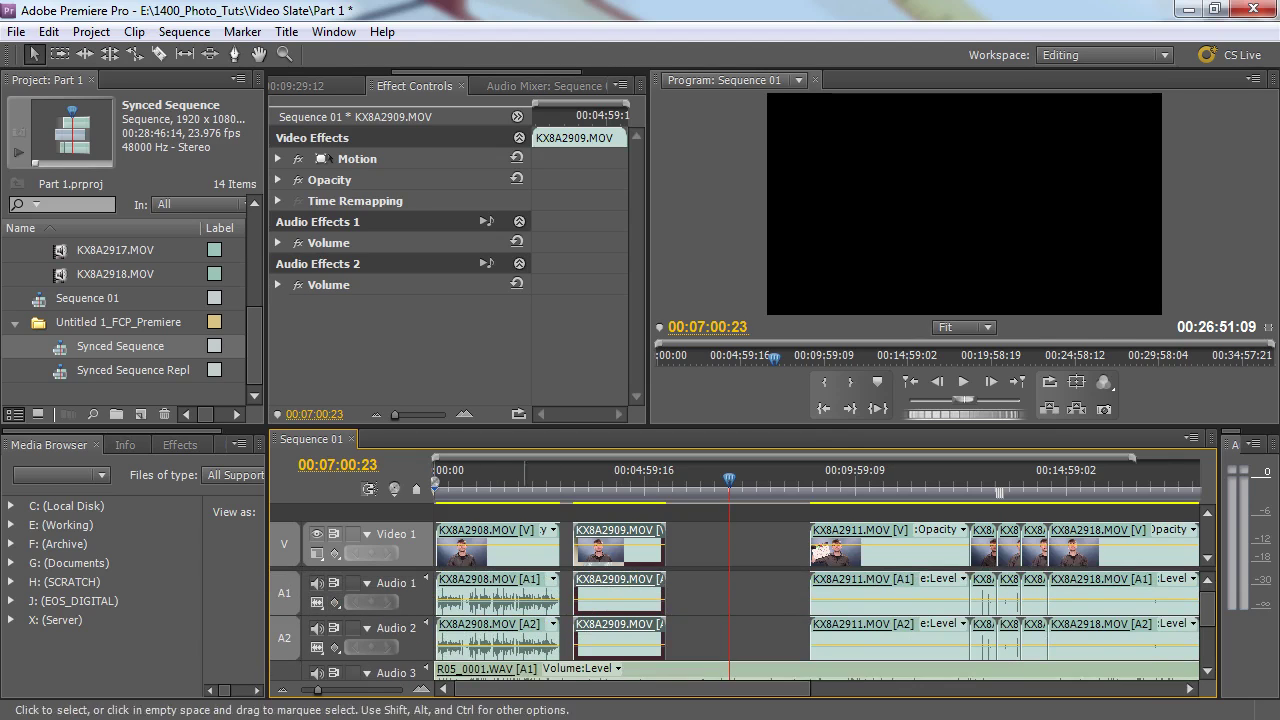
pyautogui.scroll(-2, 800, 620)
pyautogui.scroll(1, 800, 620)
pyautogui.scroll(-1, 800, 620)
pyautogui.scroll(1, 800, 620)
pyautogui.scroll(-1, 800, 620)
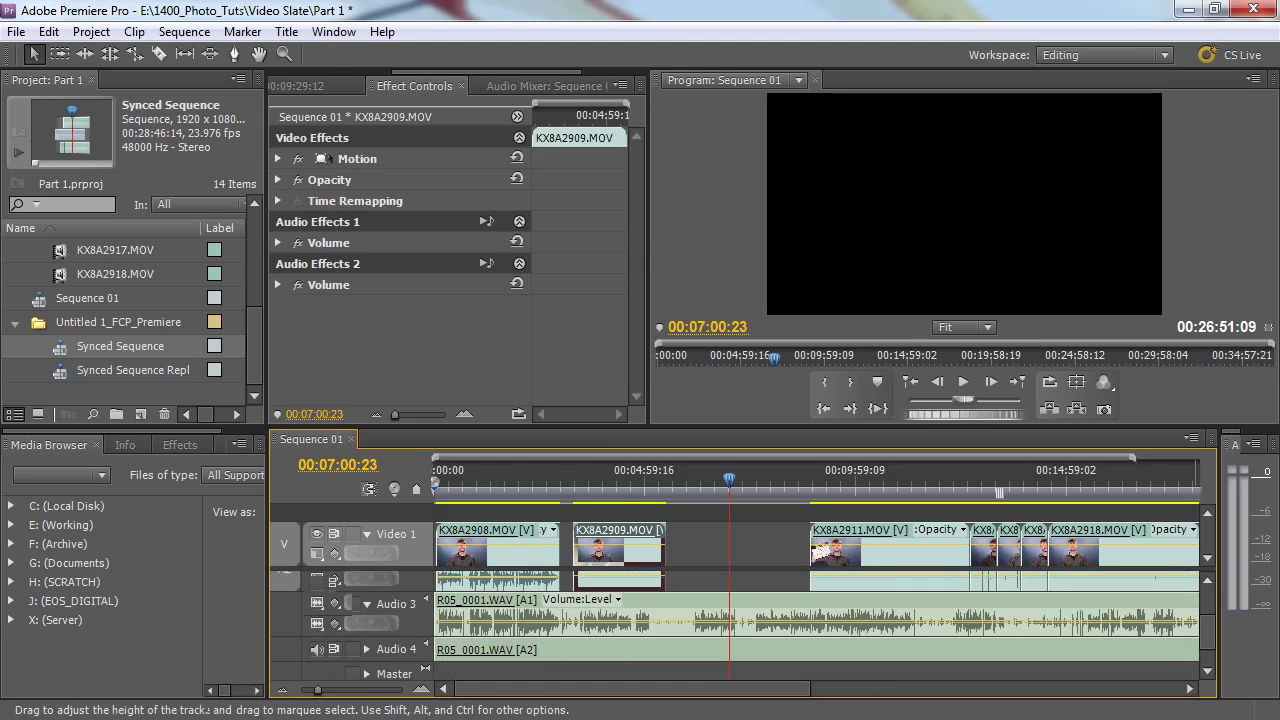
pyautogui.scroll(2, 800, 620)
pyautogui.click(441, 475)
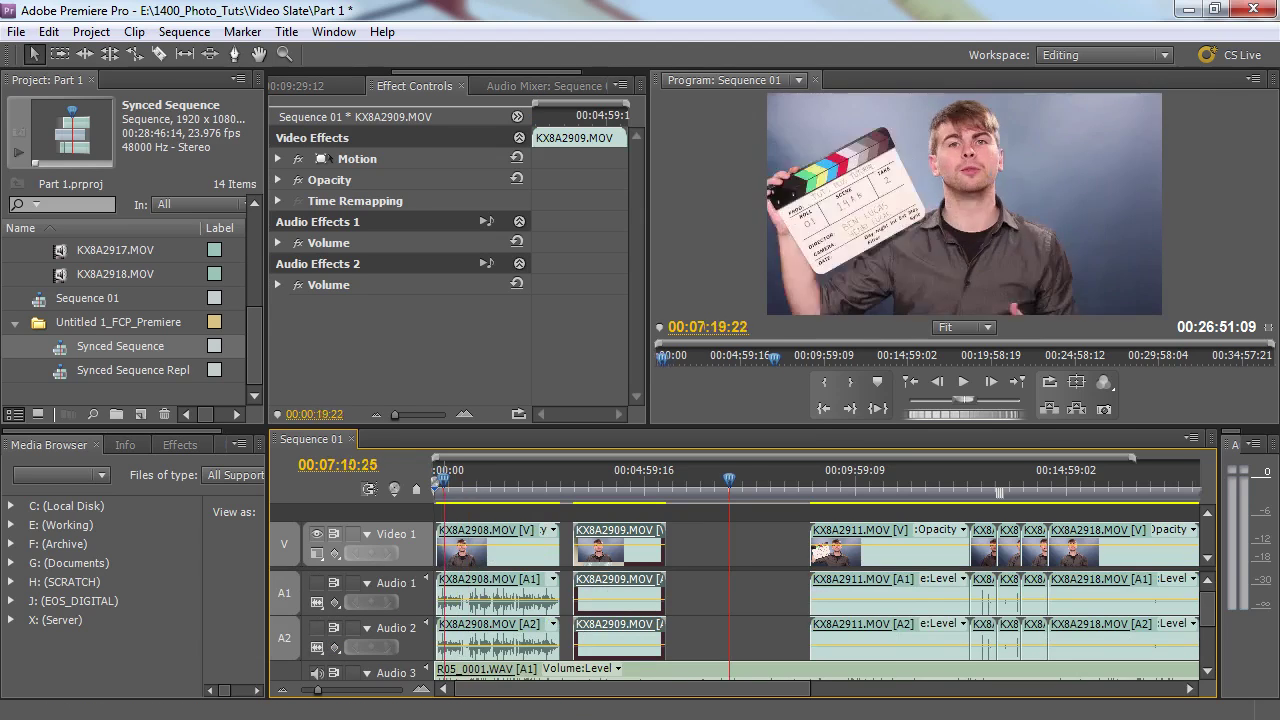
pyautogui.press('=')
pyautogui.moveTo(441, 475); pyautogui.dragTo(538, 478)
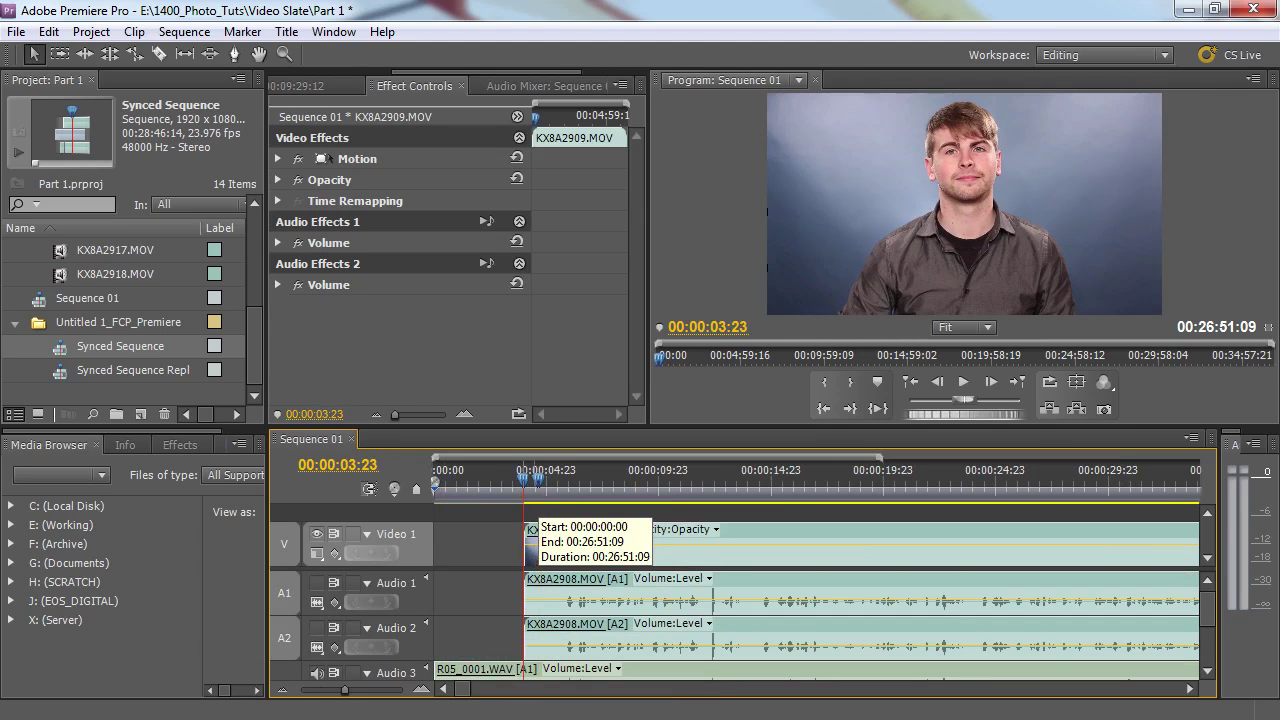
pyautogui.press('space')
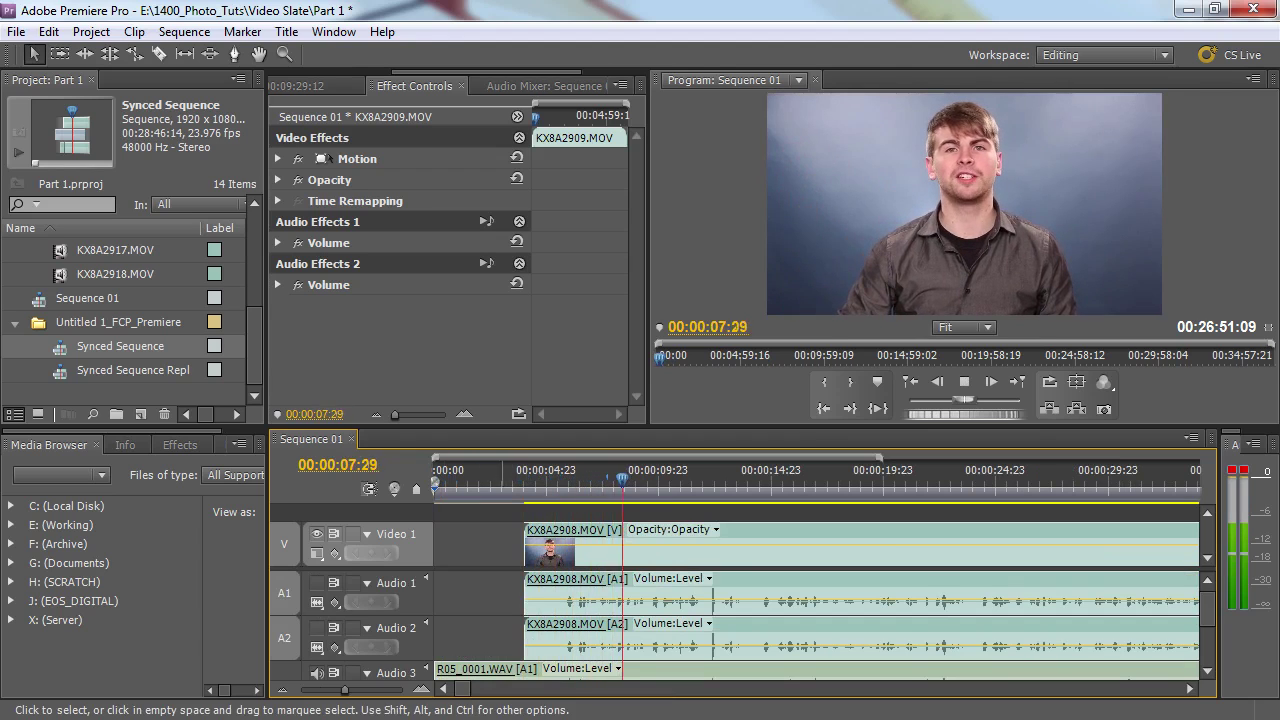
pyautogui.press('j')
pyautogui.press('k')
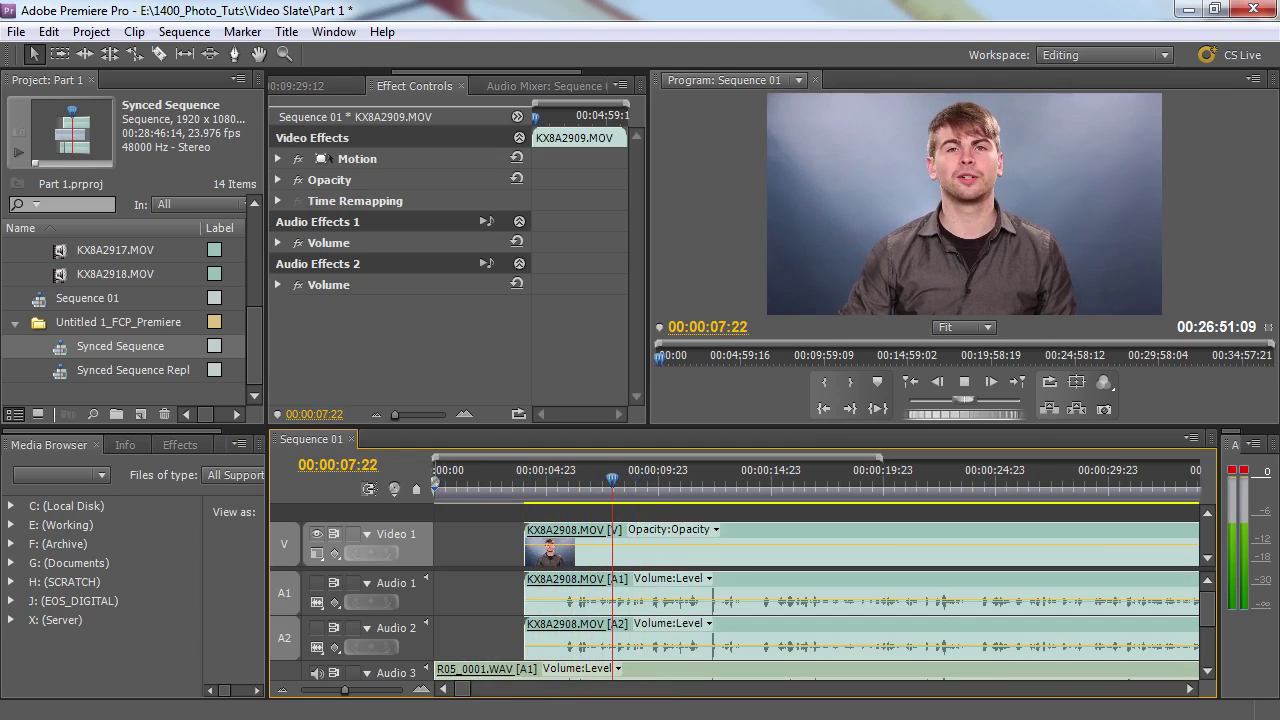
pyautogui.press('space')
pyautogui.press('-')
pyautogui.press('-')
pyautogui.press('-')
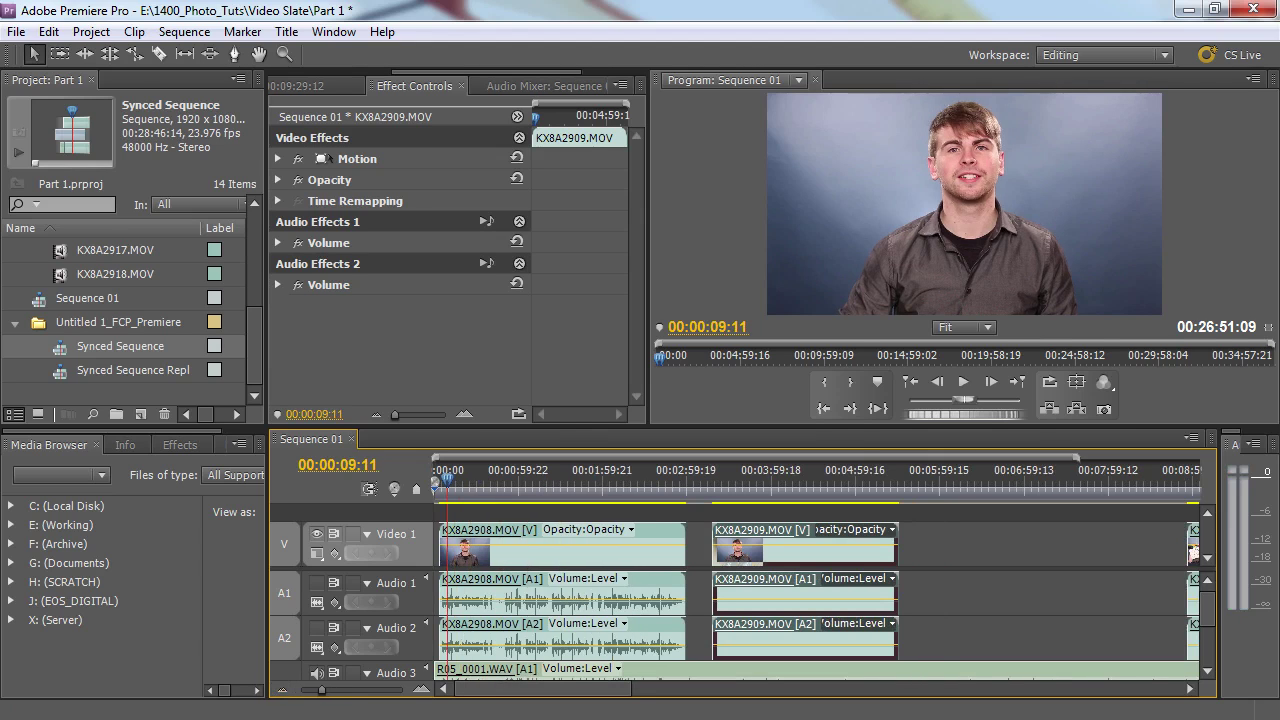
pyautogui.press('-')
pyautogui.press('-')
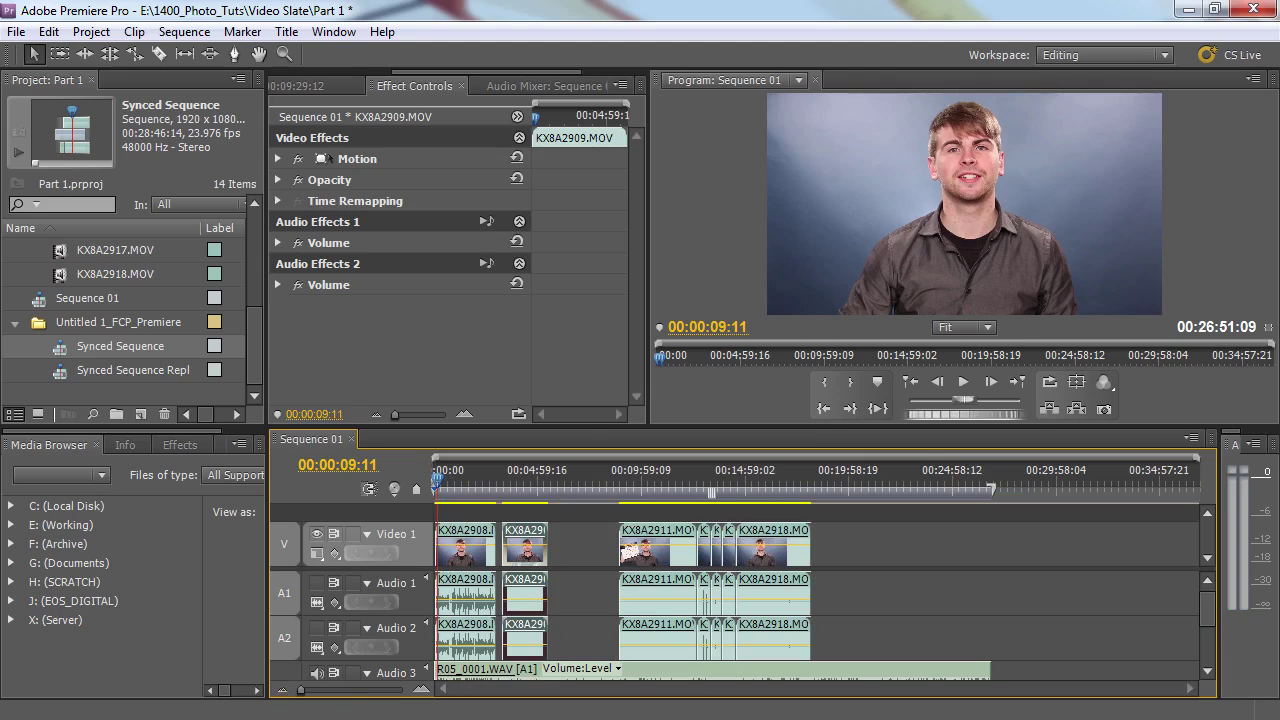